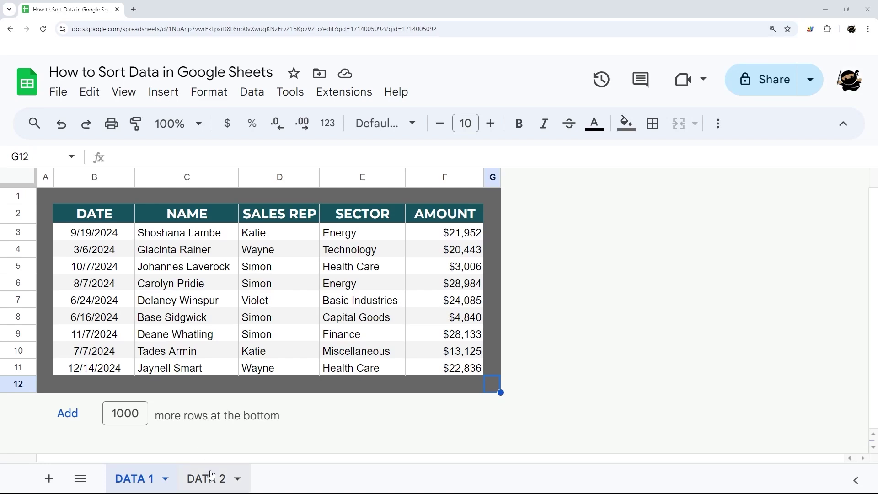
# Select the DATA 1 sales table, then select columns A to E of the DATA 2 table.
pyautogui.moveTo(102, 214); pyautogui.dragTo(417, 376)
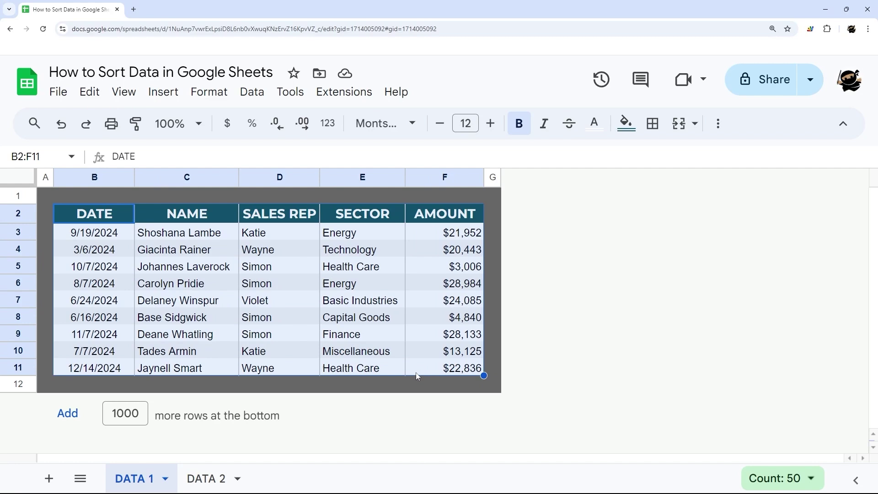
pyautogui.click(209, 478)
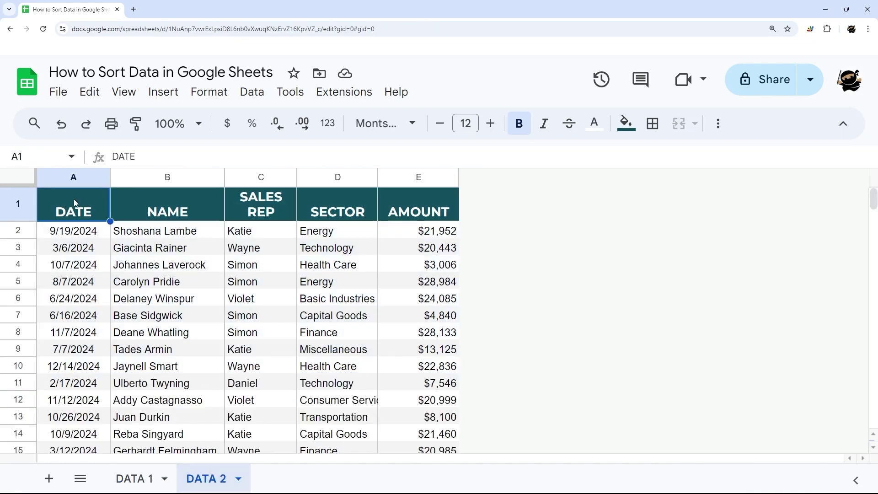
pyautogui.moveTo(74, 182); pyautogui.dragTo(508, 178)
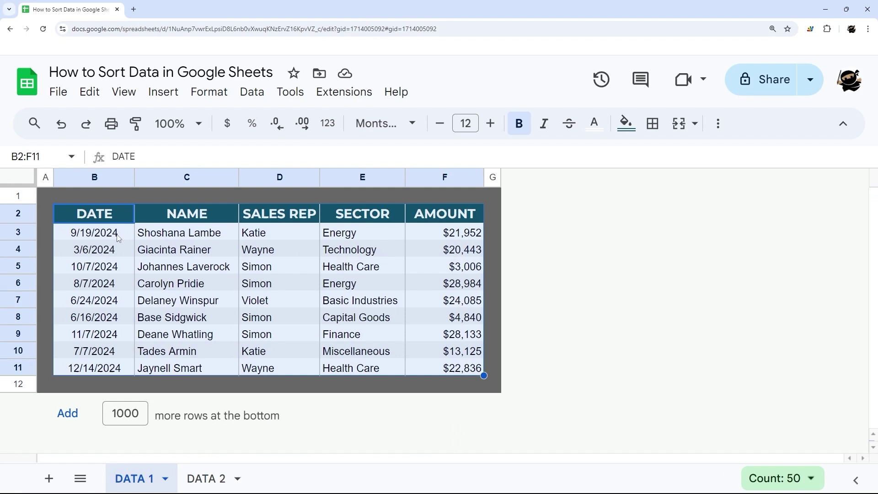
# Sort B3:F11 by date in column B, A to Z and then Z to A, so 12/14/2024 is first.
pyautogui.click(118, 238)
pyautogui.hotkey('ctrl', 'shift', 'Right')
pyautogui.hotkey('shift', 'Down')
pyautogui.hotkey('shift', 'Down')
pyautogui.hotkey('shift', 'Down')
pyautogui.hotkey('shift', 'Down')
pyautogui.hotkey('shift', 'Down')
pyautogui.hotkey('shift', 'Down')
pyautogui.hotkey('shift', 'Down')
pyautogui.hotkey('shift', 'Down')
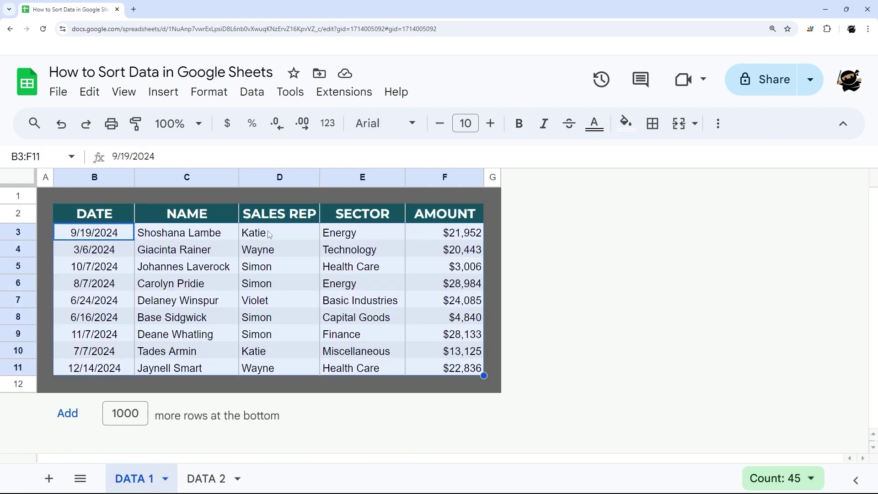
pyautogui.click(258, 96)
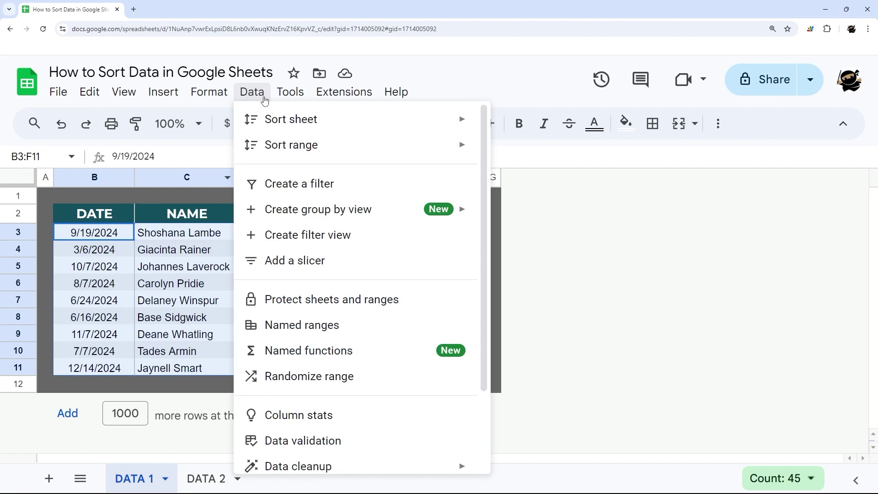
pyautogui.moveTo(265, 144)
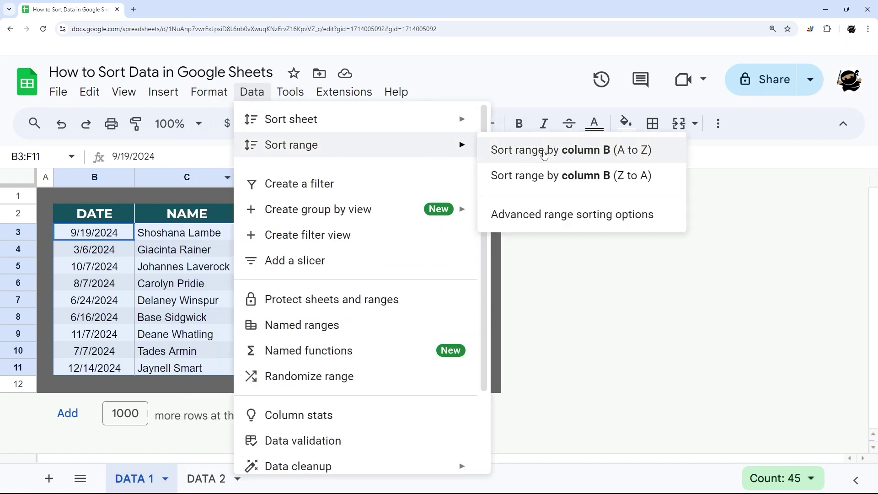
pyautogui.click(584, 151)
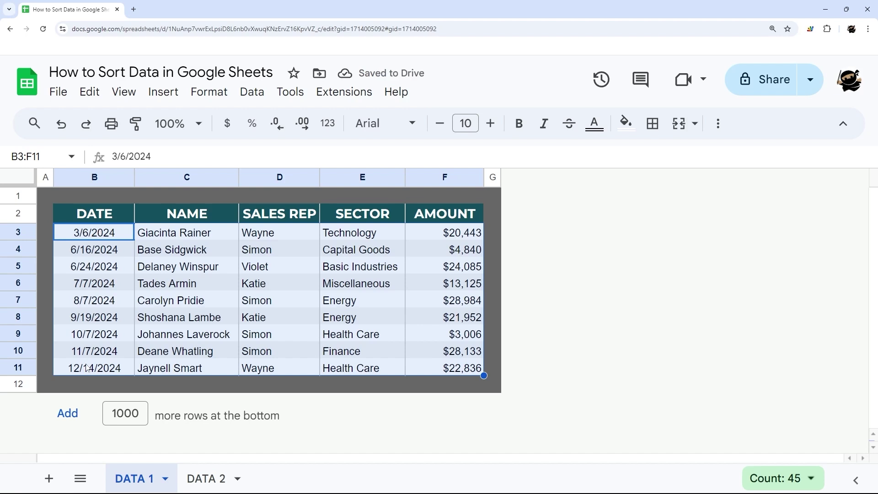
pyautogui.click(252, 92)
pyautogui.moveTo(261, 145)
pyautogui.click(546, 177)
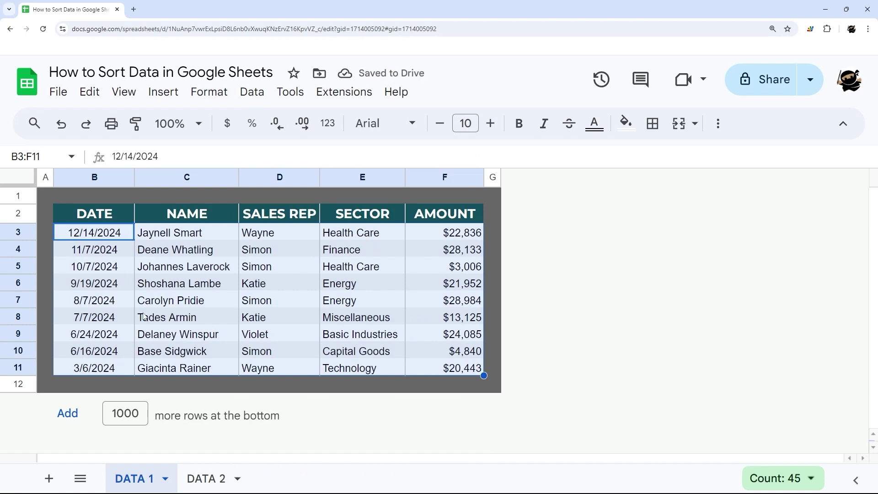
# Select B2:F11 and create a filter on the sales table's header row.
pyautogui.click(102, 218)
pyautogui.hotkey('ctrl', 'shift', 'Right')
pyautogui.hotkey('ctrl', 'shift', 'Down')
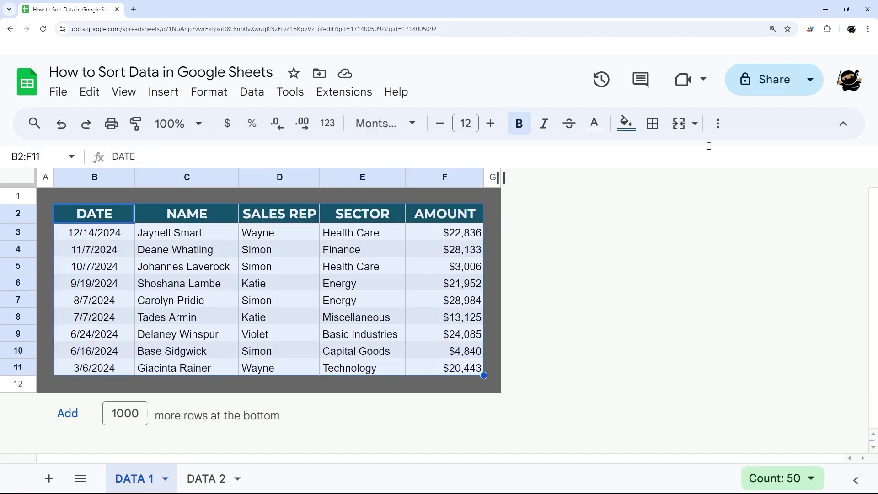
pyautogui.click(718, 123)
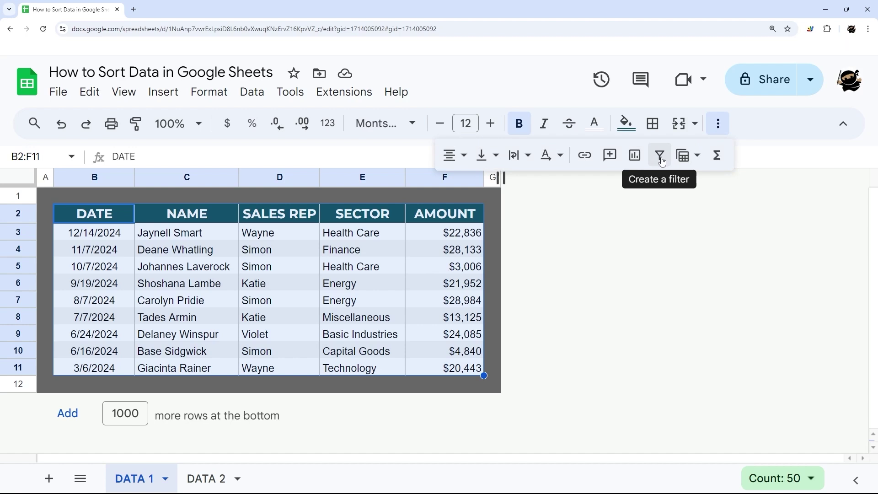
pyautogui.click(253, 93)
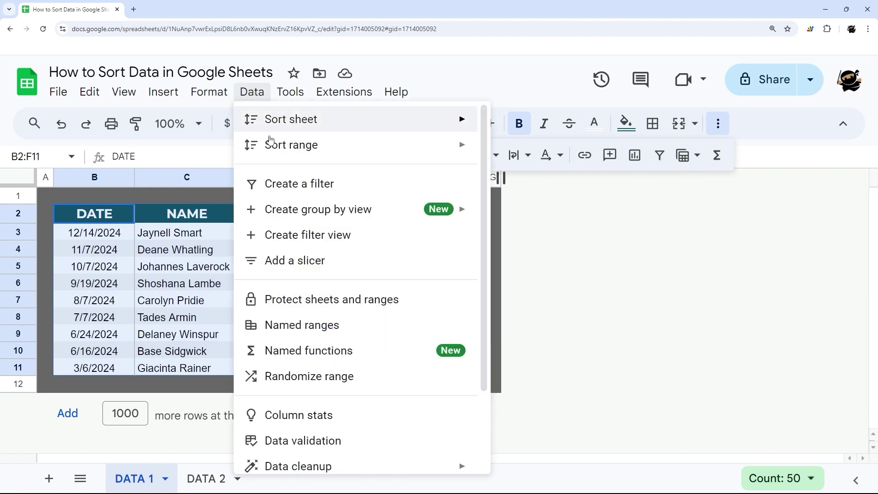
pyautogui.click(284, 188)
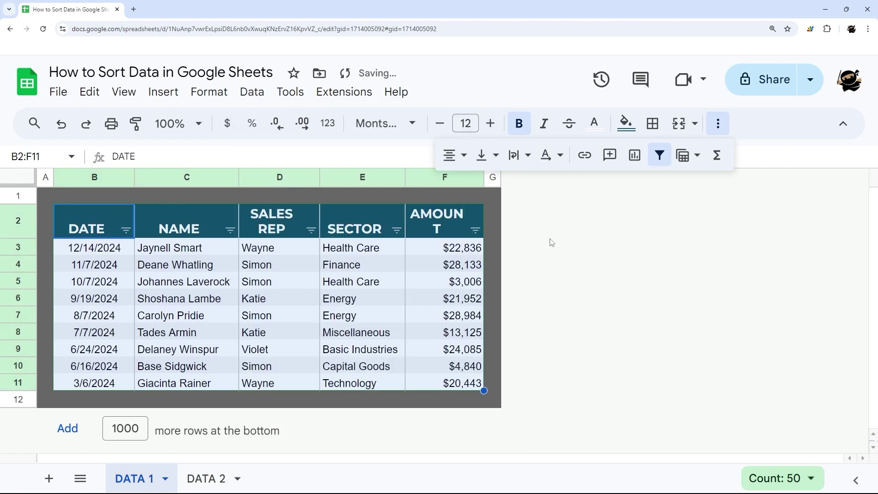
# Widen column F so the AMOUNT heading fits on one line.
pyautogui.click(493, 224)
pyautogui.moveTo(479, 182); pyautogui.dragTo(489, 181)
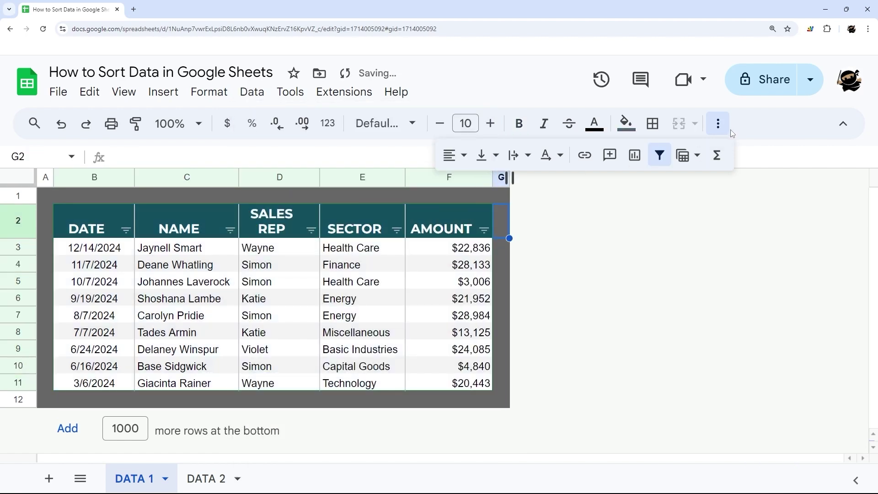
pyautogui.click(126, 231)
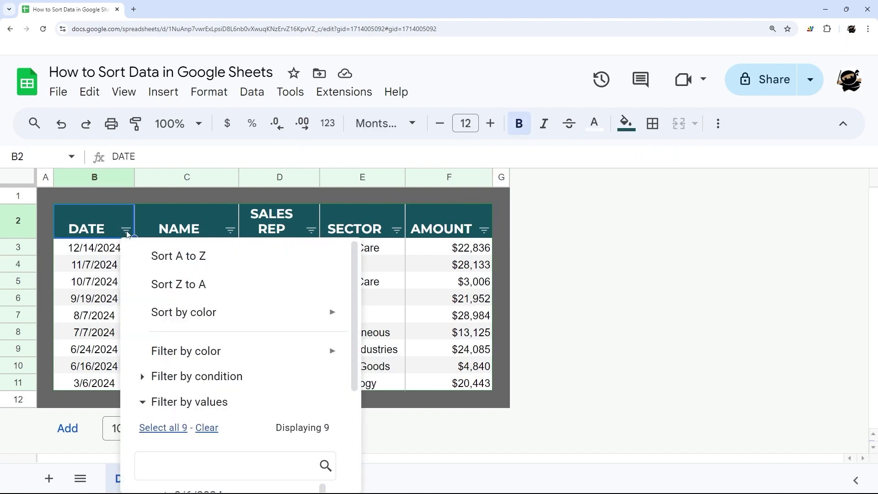
# Sort the filtered table A to Z by DATE, NAME, SALES REP and SECTOR in turn.
pyautogui.click(182, 256)
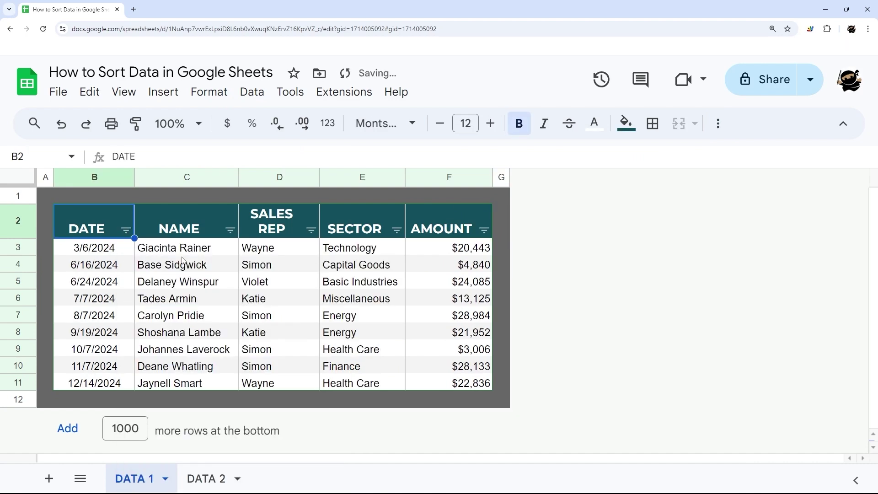
pyautogui.click(232, 232)
pyautogui.click(284, 255)
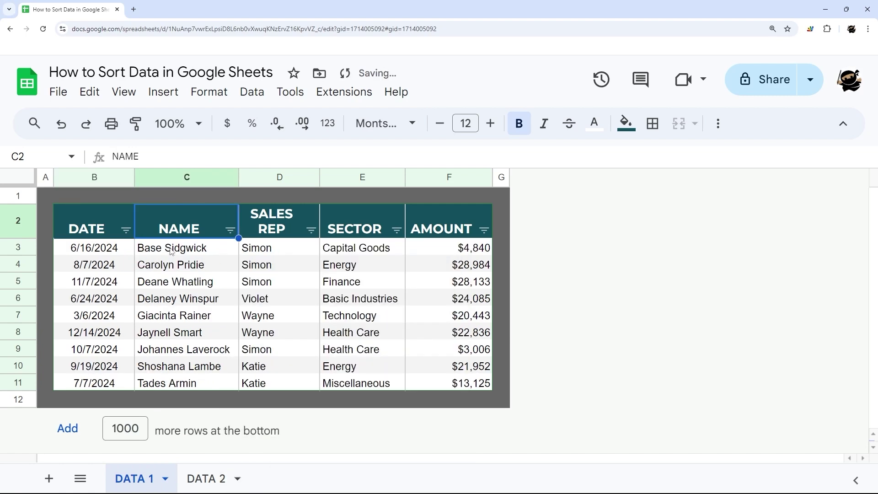
pyautogui.click(312, 230)
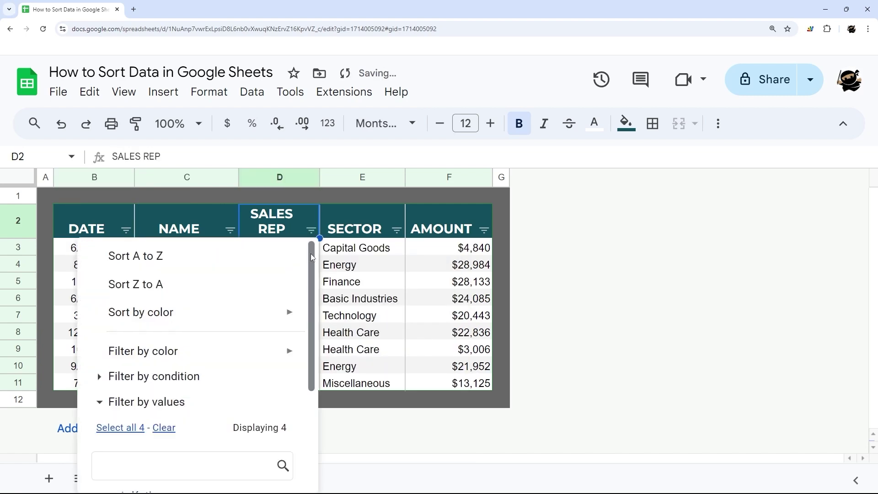
pyautogui.click(188, 260)
pyautogui.click(396, 231)
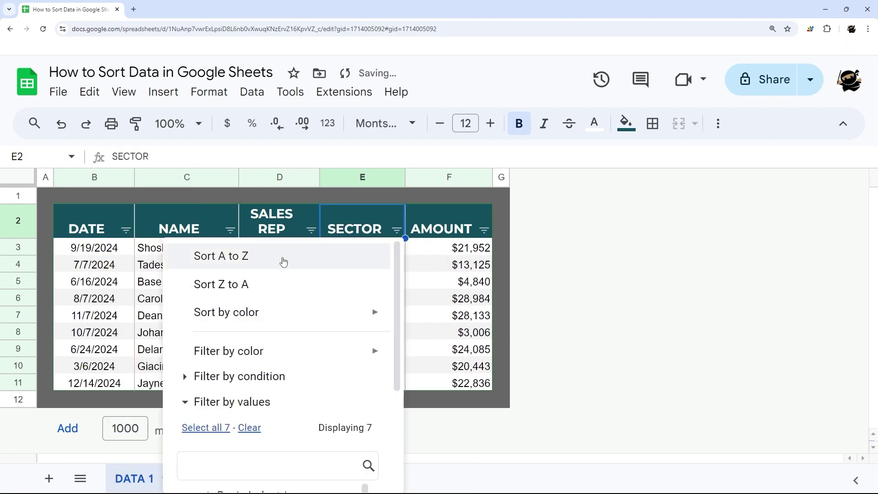
pyautogui.click(253, 261)
# Sort by AMOUNT smallest first, then largest first, so $28,984 tops the list.
pyautogui.click(484, 230)
pyautogui.click(414, 255)
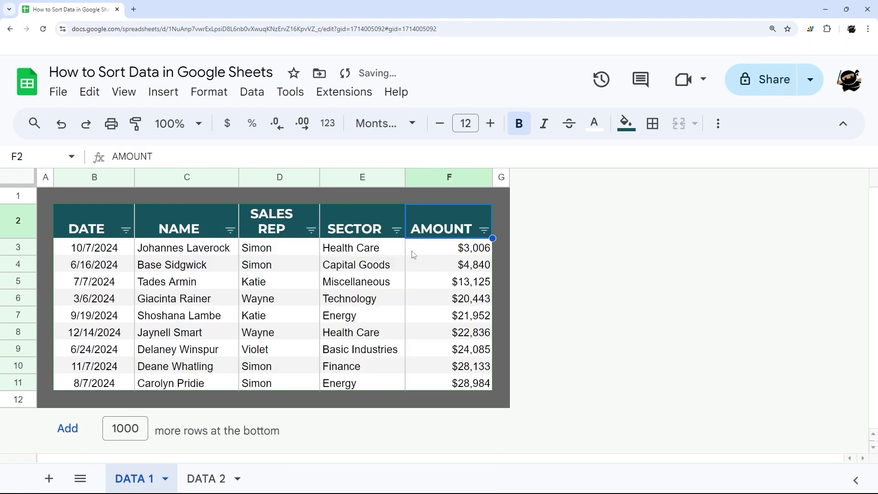
pyautogui.click(484, 230)
pyautogui.click(369, 285)
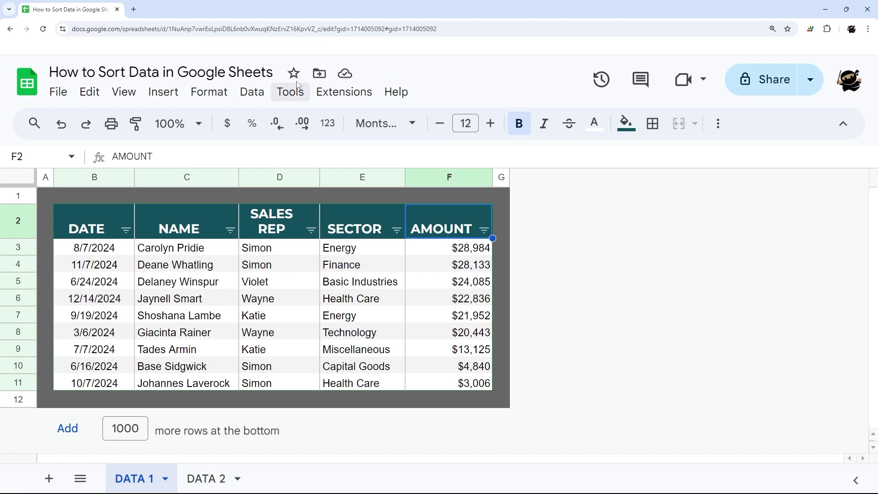
# Remove the filter and select the table B2:F11 including the header row.
pyautogui.click(252, 92)
pyautogui.click(306, 182)
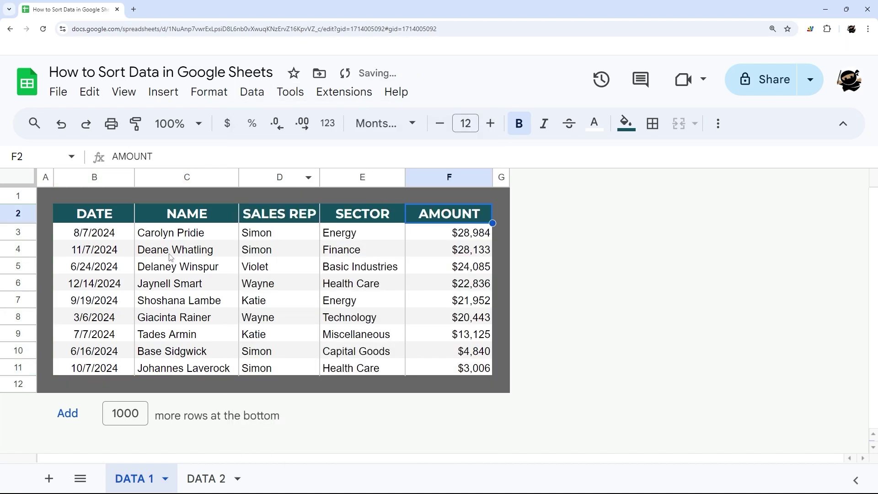
pyautogui.moveTo(103, 238); pyautogui.dragTo(441, 271)
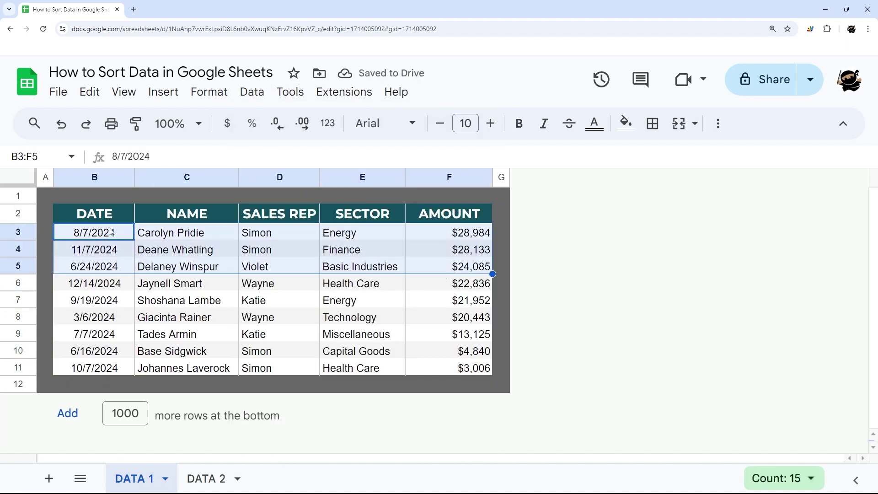
pyautogui.moveTo(83, 219); pyautogui.dragTo(470, 372)
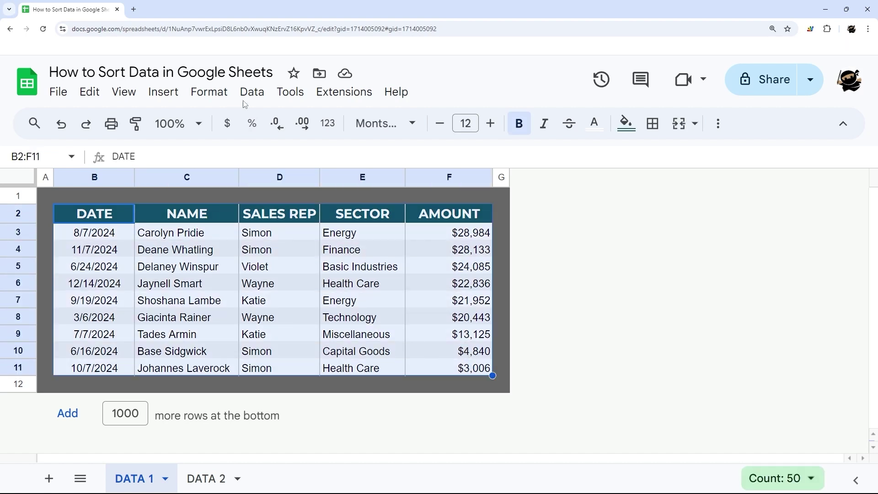
# Sort B2:F11 with a header row by DATE, then SECTOR, both A to Z.
pyautogui.click(258, 96)
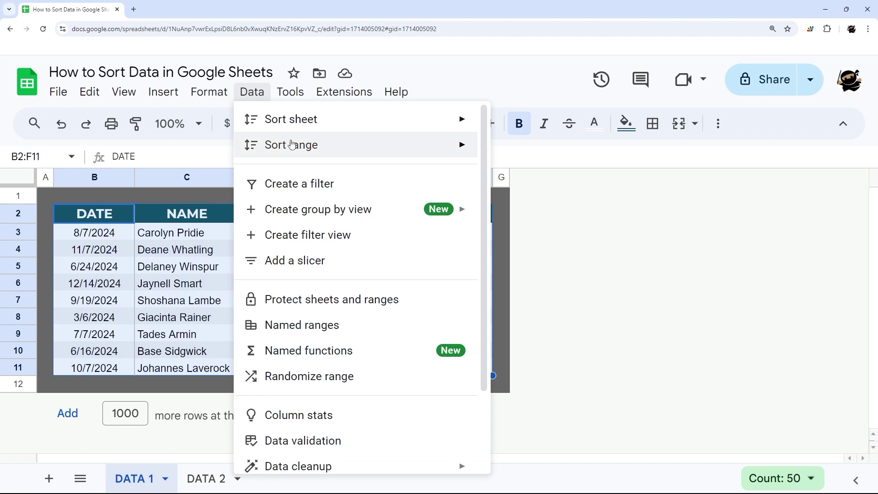
pyautogui.moveTo(293, 146)
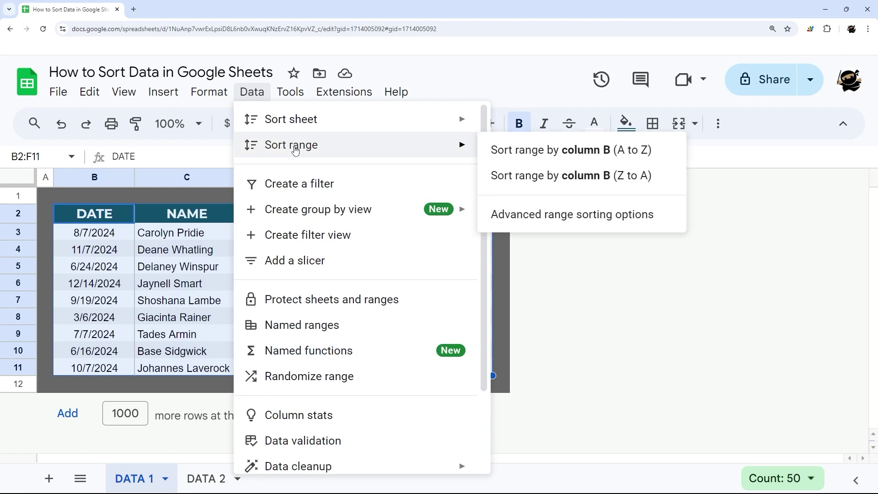
pyautogui.click(568, 222)
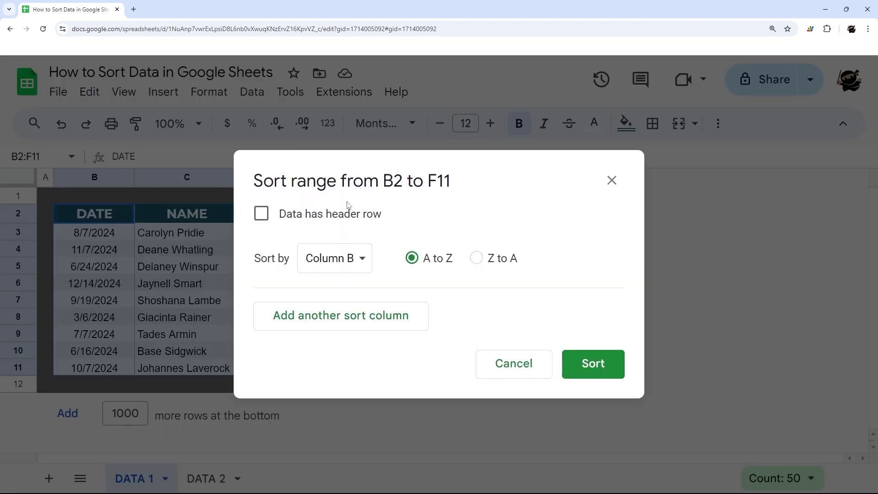
pyautogui.click(261, 214)
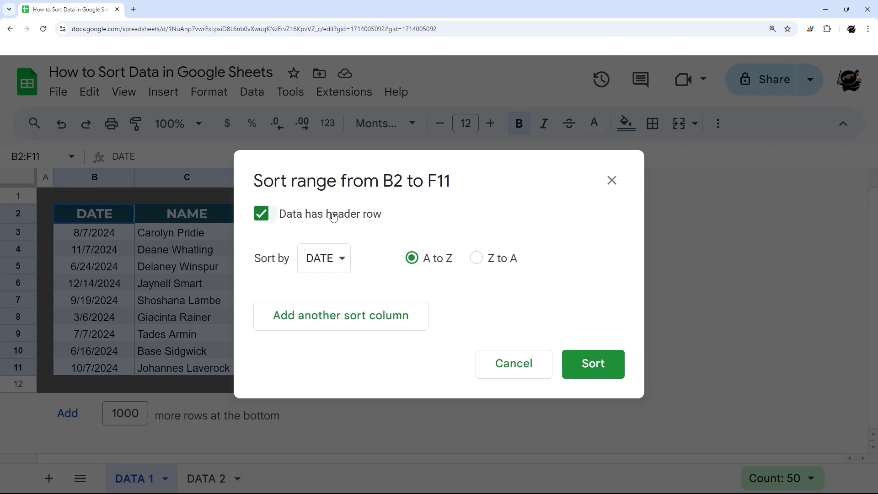
pyautogui.click(346, 332)
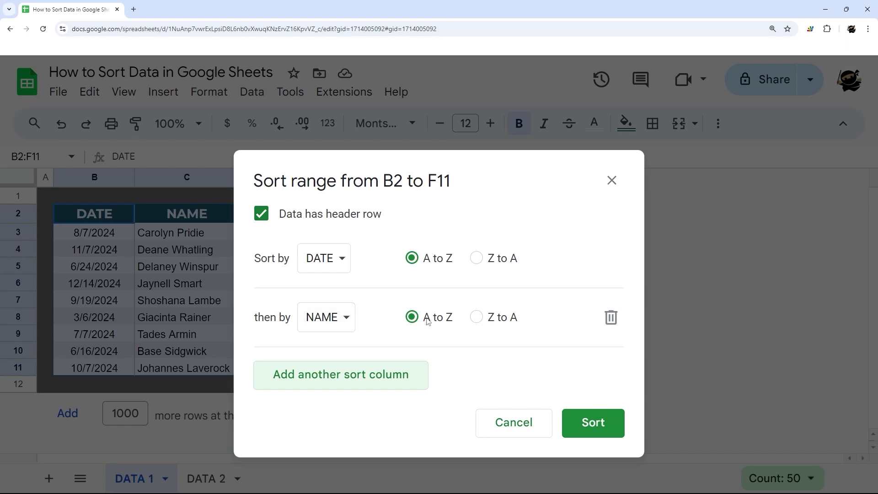
pyautogui.click(335, 317)
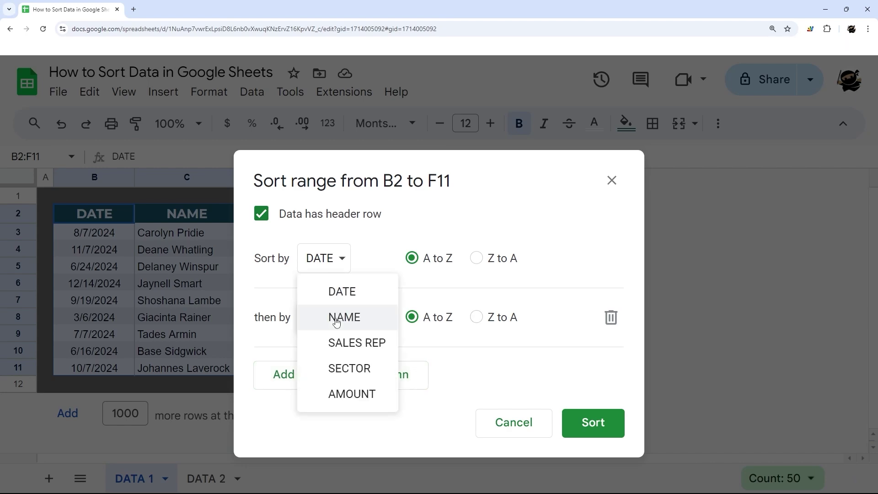
pyautogui.click(349, 368)
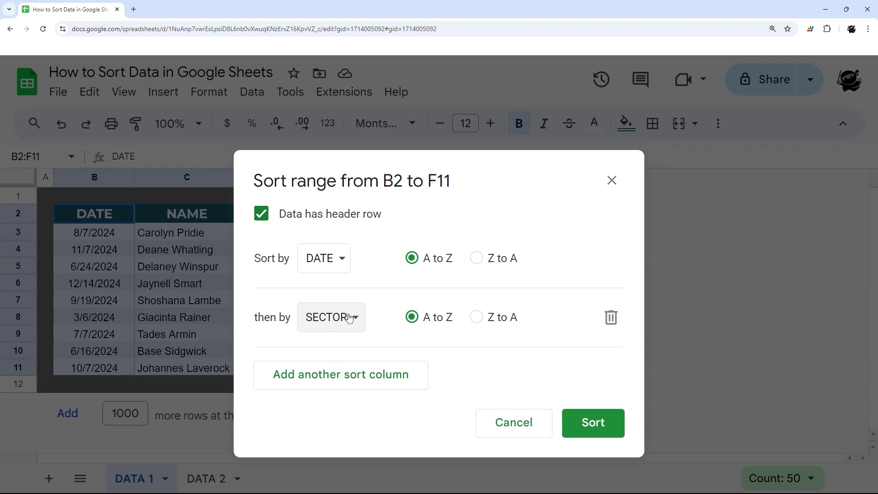
pyautogui.click(596, 425)
# Select the dates B3:B10, ending on 3/6/2024 in B3.
pyautogui.click(366, 303)
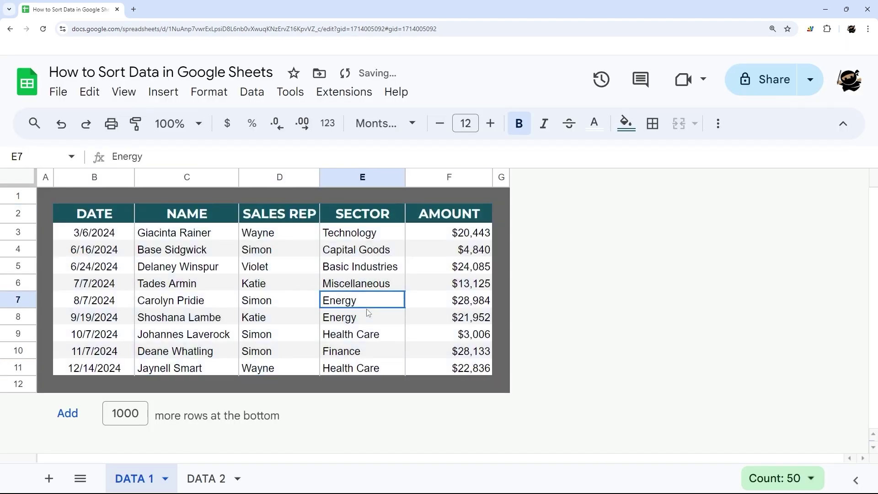
pyautogui.moveTo(96, 234); pyautogui.dragTo(96, 354)
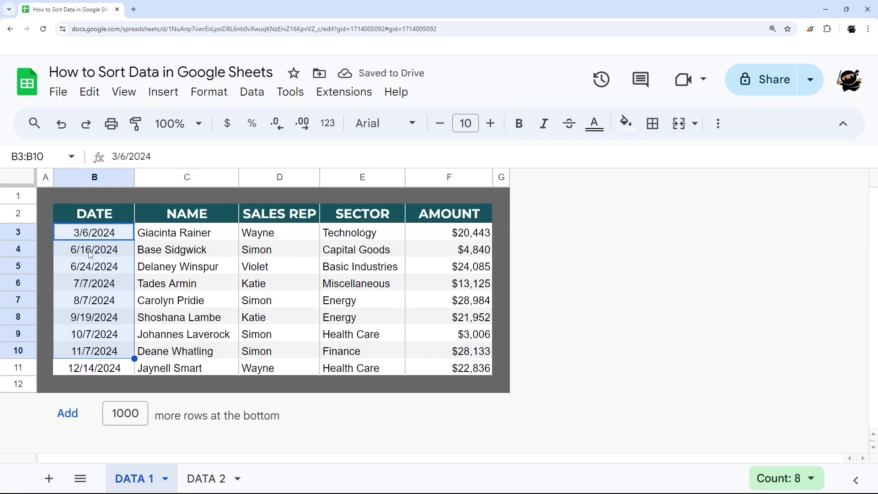
pyautogui.click(101, 236)
# Copy 3/6/2024 from B3 into B4 and B5.
pyautogui.doubleClick(87, 249)
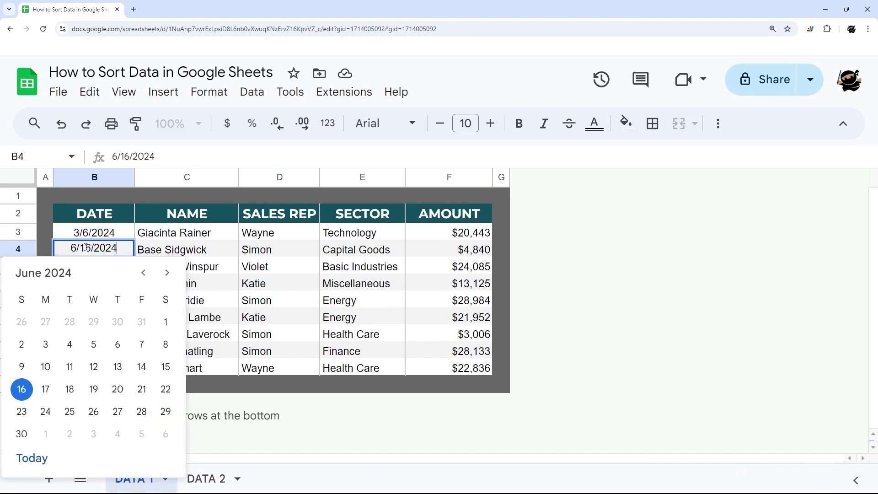
pyautogui.click(177, 238)
pyautogui.click(112, 235)
pyautogui.hotkey('ctrl', 'c')
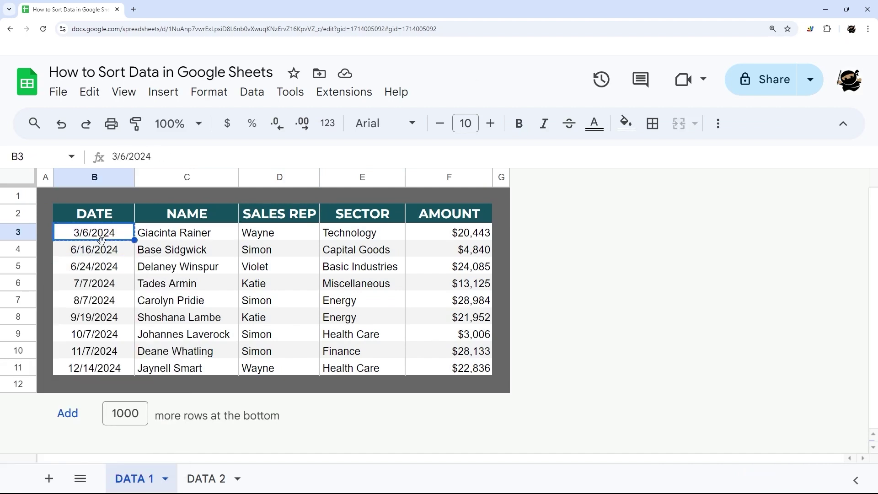
pyautogui.click(96, 251)
pyautogui.hotkey('ctrl', 'v')
pyautogui.press('Down')
# Fill rows 6–8 with 7/7/2024 and rows 9–11 with 10/7/2024, then select the table with its header.
pyautogui.hotkey('ctrl', 'v')
pyautogui.press('Down')
pyautogui.hotkey('ctrl', 'c')
pyautogui.press('Down')
pyautogui.hotkey('ctrl', 'v')
pyautogui.press('Down')
pyautogui.hotkey('ctrl', 'v')
pyautogui.press('Down')
pyautogui.hotkey('ctrl', 'c')
pyautogui.press('Down')
pyautogui.hotkey('ctrl', 'v')
pyautogui.press('Down')
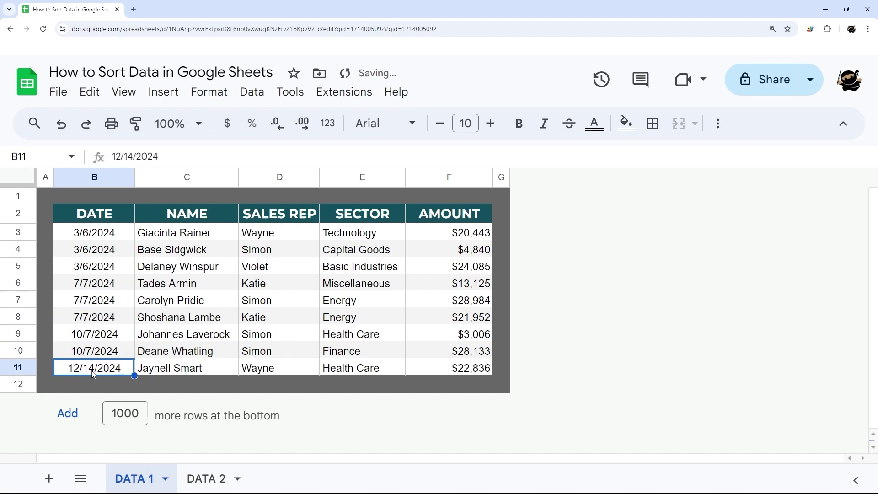
pyautogui.hotkey('ctrl', 'v')
pyautogui.moveTo(95, 235); pyautogui.dragTo(425, 365)
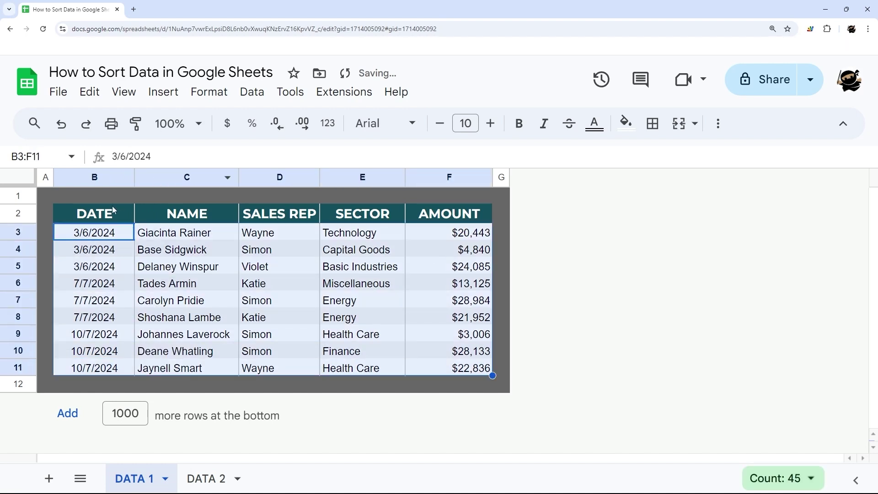
pyautogui.moveTo(112, 208); pyautogui.dragTo(457, 368)
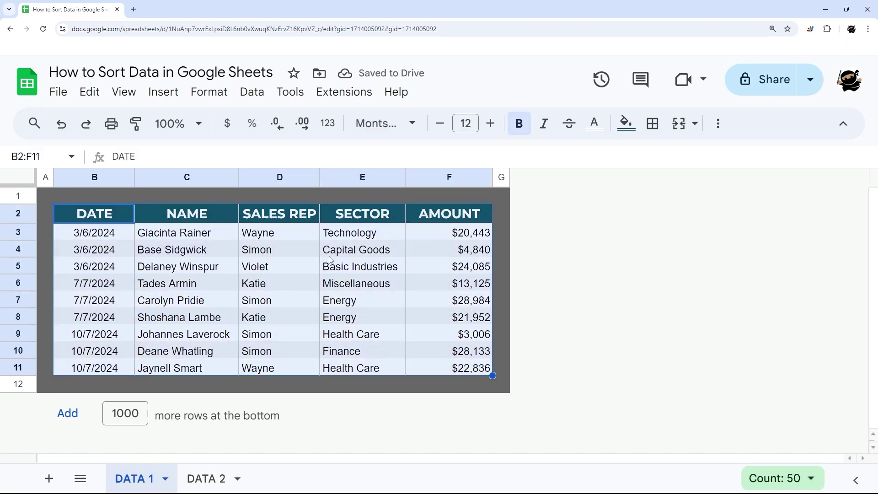
# Sort B2:F11 with a header row by DATE, then SECTOR A to Z.
pyautogui.click(252, 92)
pyautogui.moveTo(302, 143)
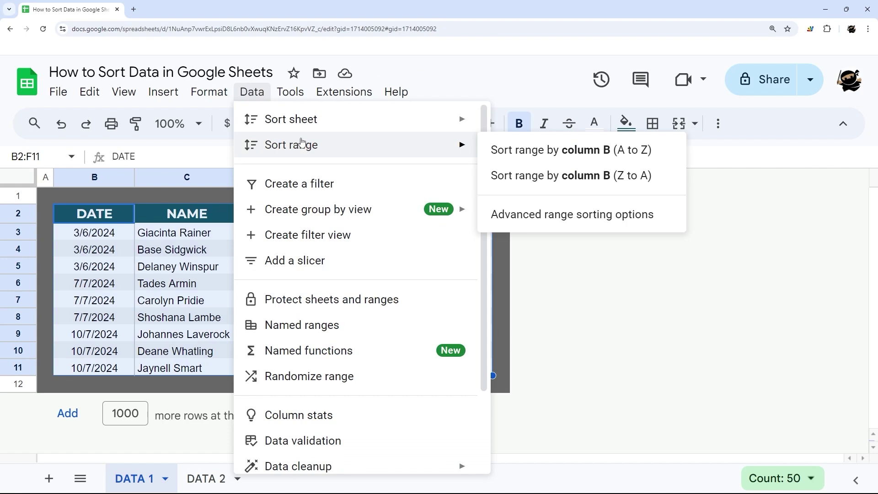
pyautogui.click(569, 220)
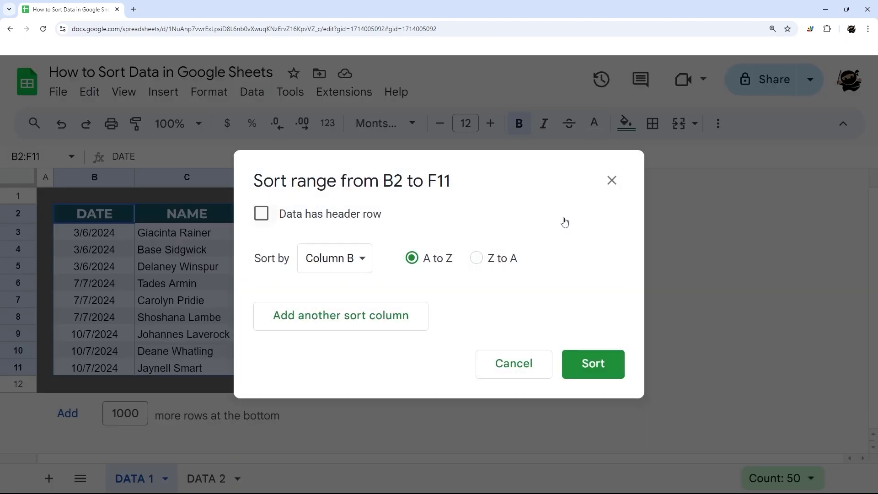
pyautogui.click(291, 223)
pyautogui.click(337, 322)
pyautogui.click(315, 322)
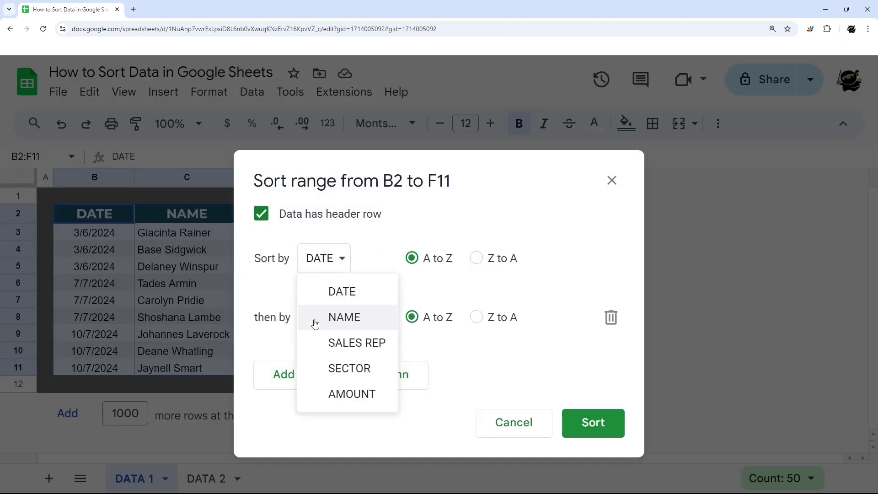
pyautogui.click(350, 370)
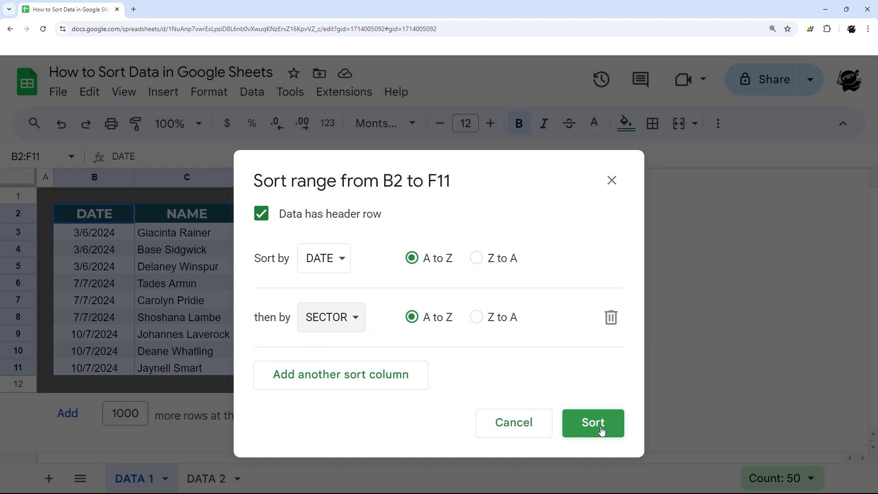
pyautogui.click(602, 430)
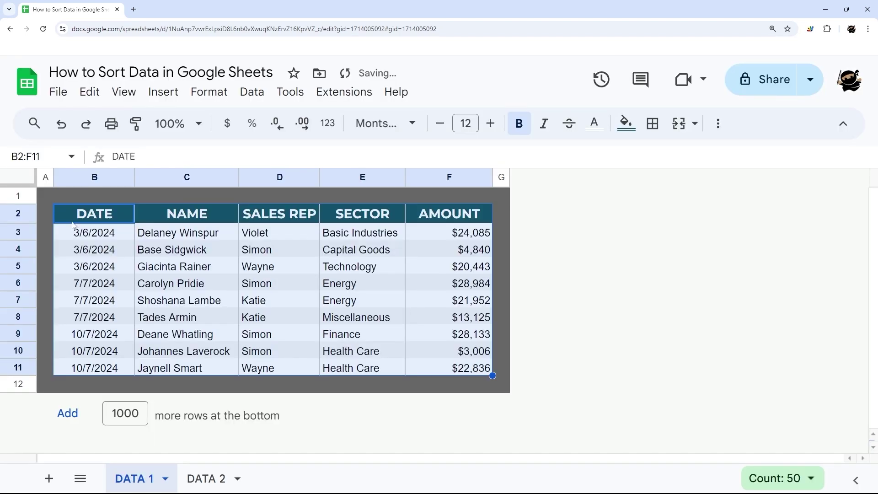
# Check the sector order within the 3/6/2024, 7/7/2024 and 10/7/2024 groups, then reselect the whole table.
pyautogui.moveTo(86, 234); pyautogui.dragTo(414, 263)
pyautogui.click(340, 236)
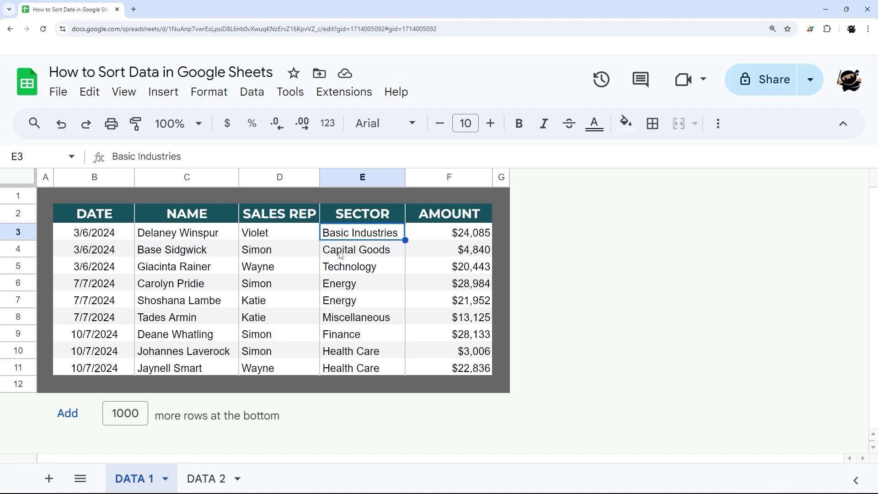
pyautogui.press('Down')
pyautogui.press('Down')
pyautogui.click(100, 285)
pyautogui.moveTo(101, 286); pyautogui.dragTo(472, 321)
pyautogui.click(344, 289)
pyautogui.press('Down')
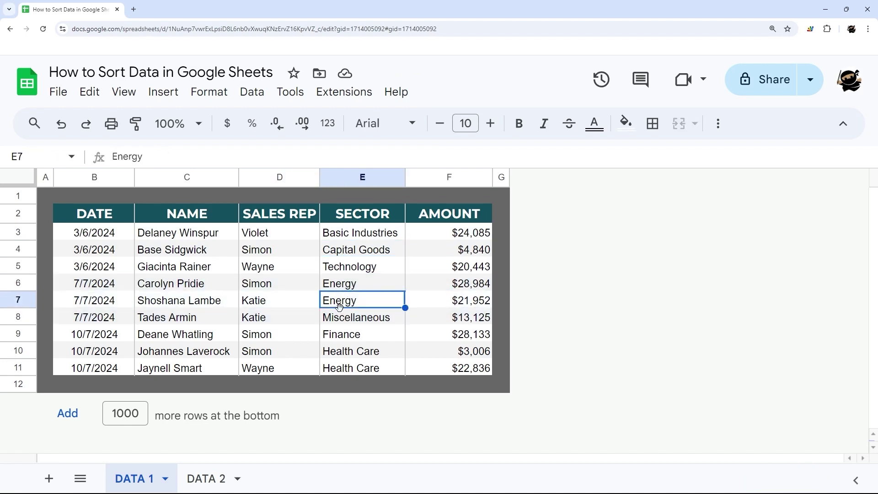
pyautogui.press('Down')
pyautogui.click(120, 338)
pyautogui.moveTo(159, 343); pyautogui.dragTo(418, 365)
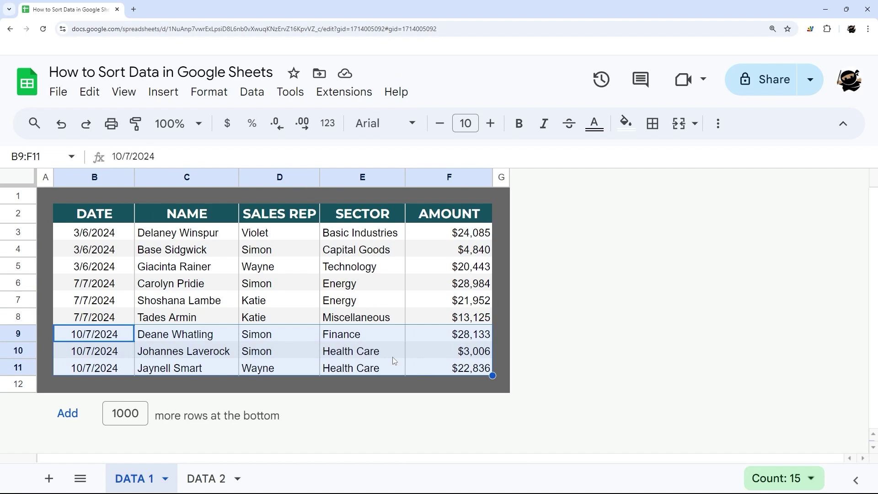
pyautogui.moveTo(94, 217); pyautogui.dragTo(425, 373)
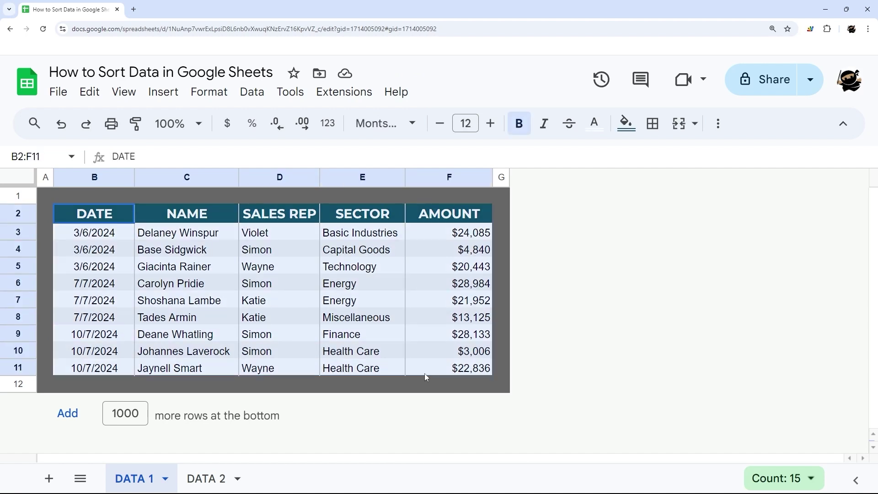
# Set up a range sort with header row and SALES REP as second key, then cancel without sorting.
pyautogui.click(252, 93)
pyautogui.moveTo(290, 145)
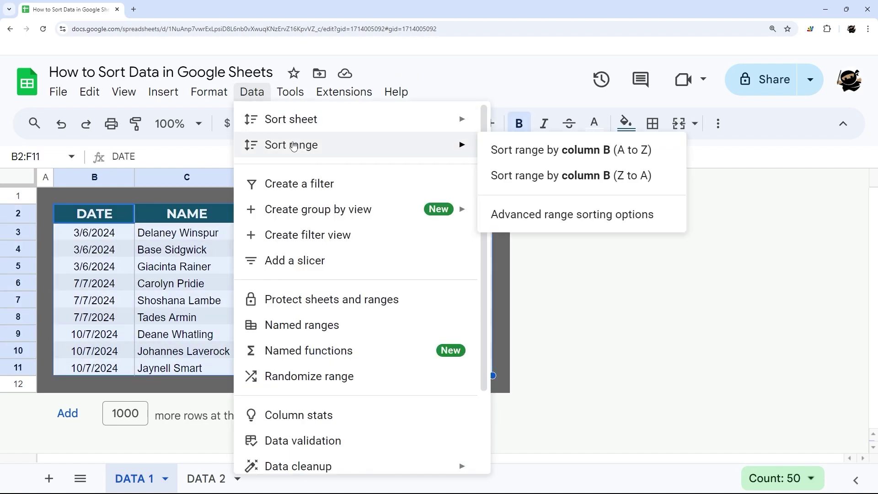
pyautogui.click(552, 223)
pyautogui.click(309, 316)
pyautogui.click(321, 377)
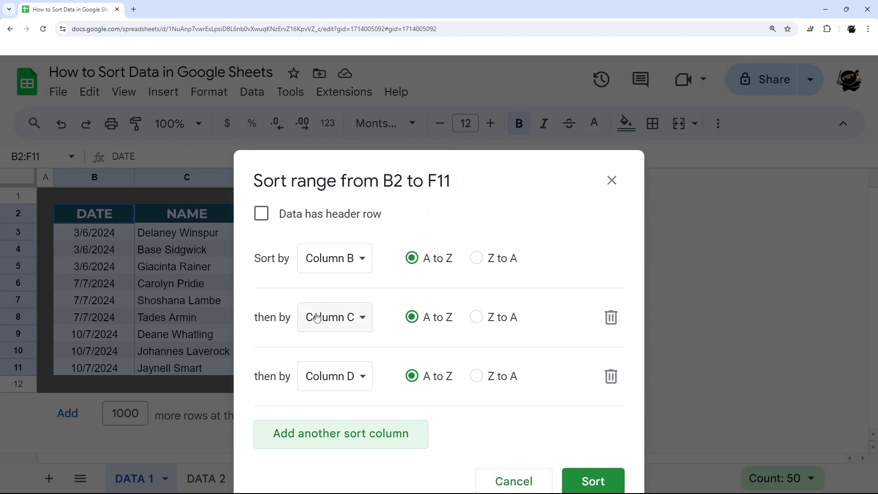
pyautogui.click(263, 216)
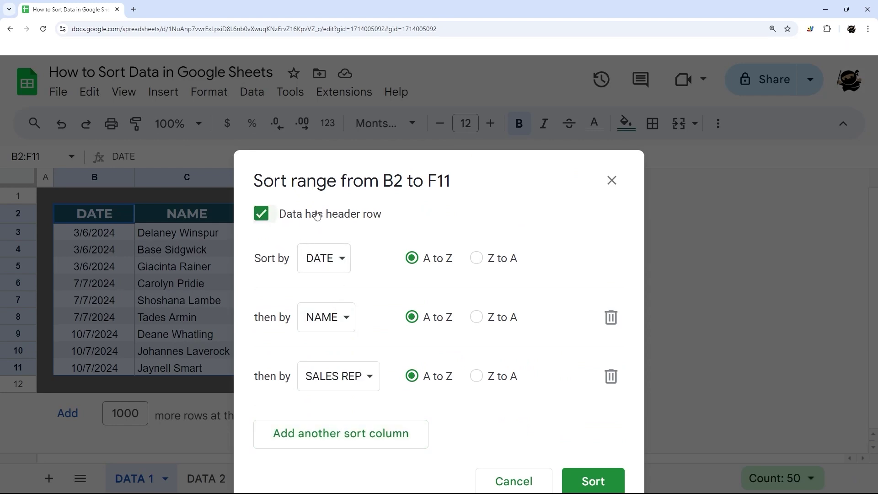
pyautogui.click(332, 322)
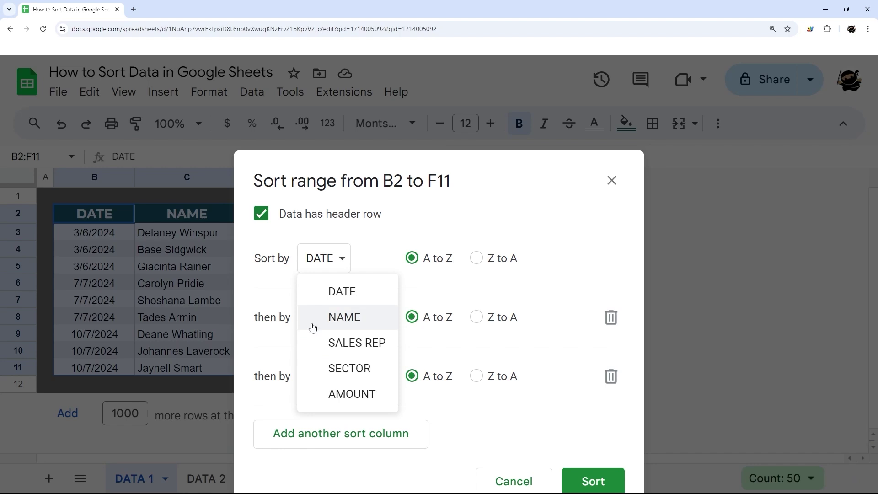
pyautogui.click(356, 347)
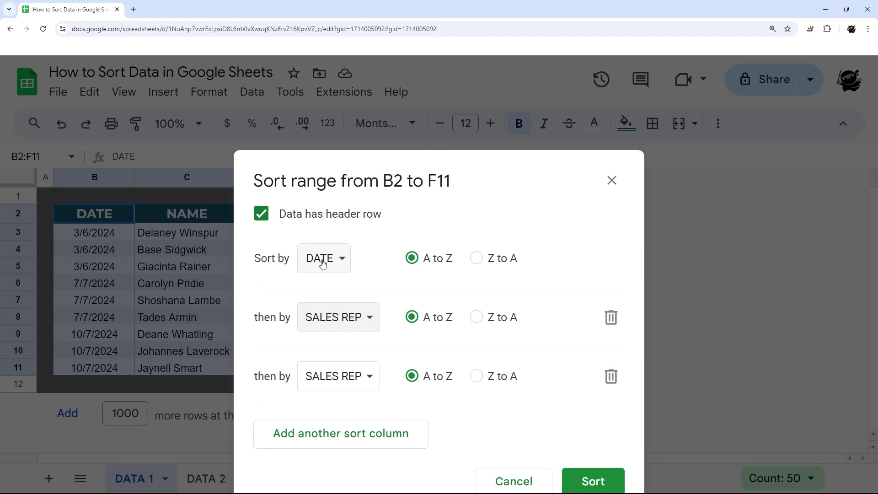
pyautogui.click(511, 482)
# Switch to the DATA 2 sheet and add a filter to its table.
pyautogui.click(274, 301)
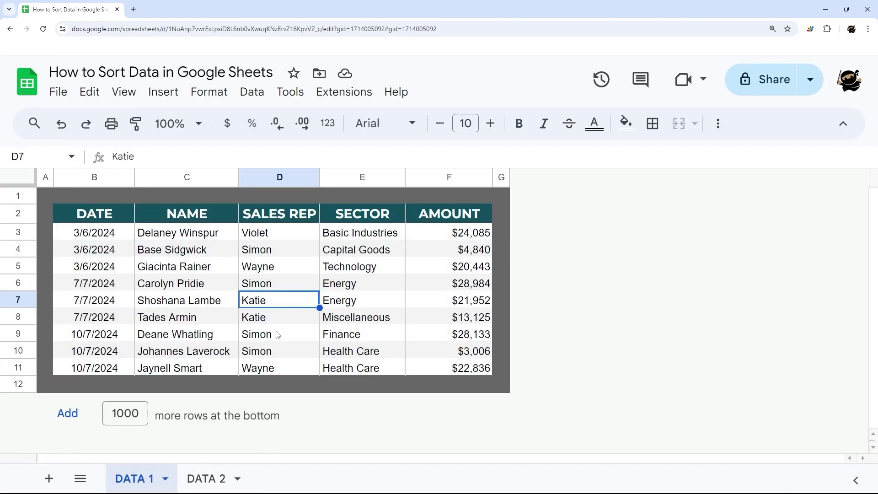
pyautogui.click(197, 479)
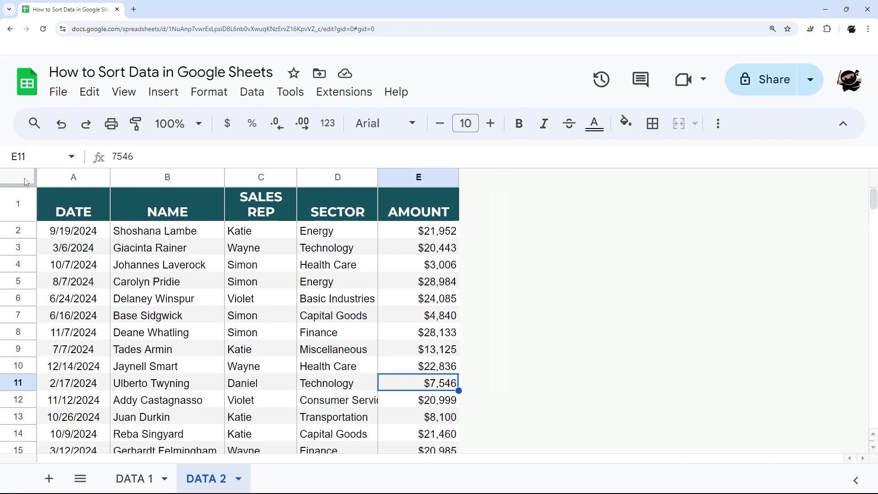
pyautogui.click(718, 123)
pyautogui.click(660, 156)
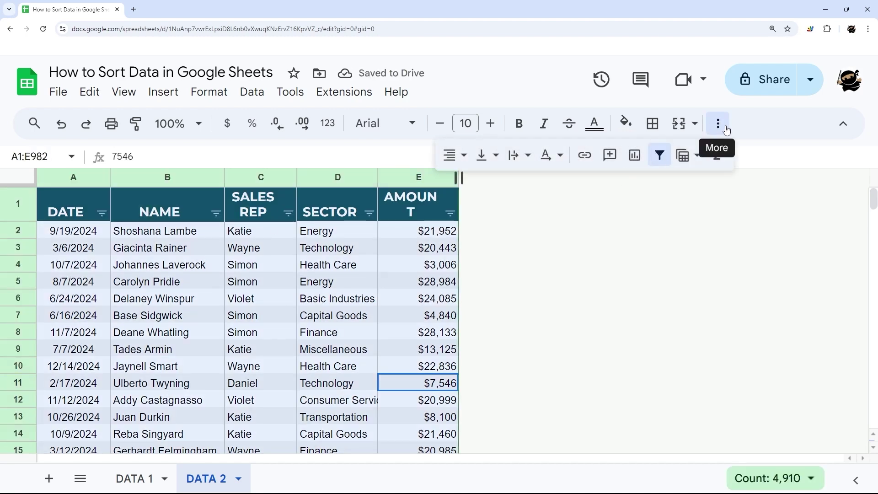
pyautogui.click(722, 124)
# Sort DATA 2 by DATE ascending from the filter, starting at 1/1/2024, then select the whole sheet.
pyautogui.click(254, 93)
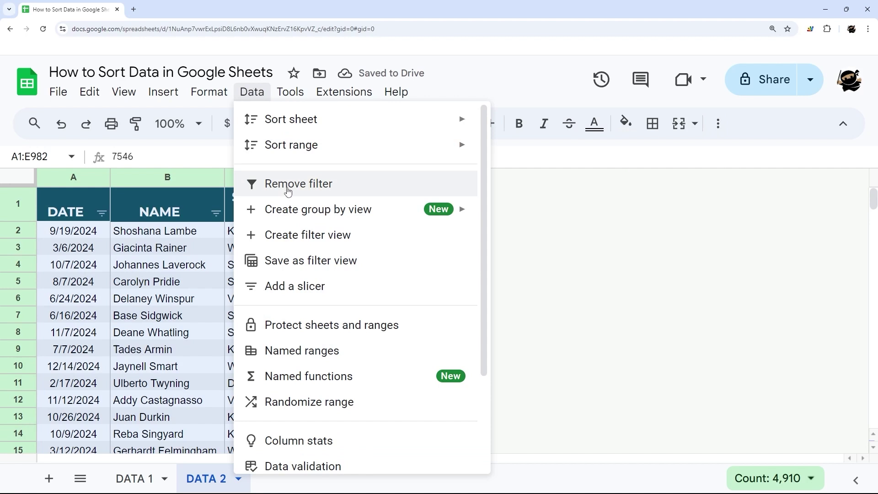
pyautogui.click(419, 210)
pyautogui.click(102, 212)
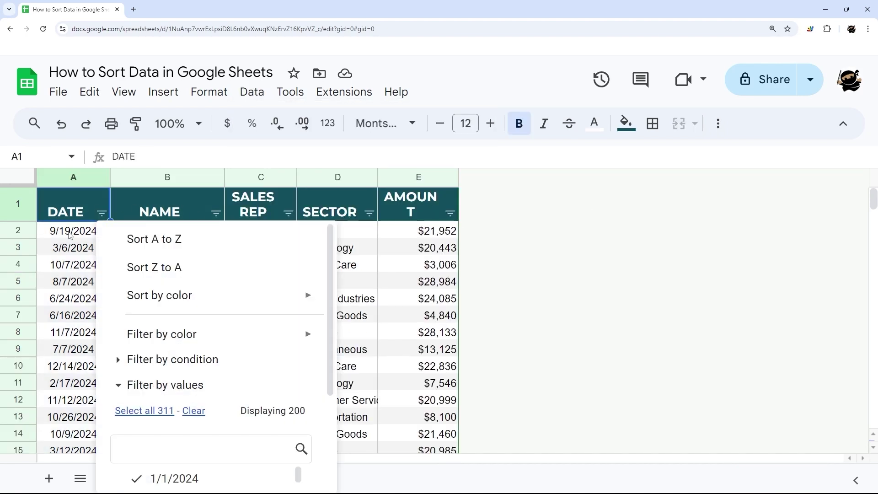
pyautogui.click(175, 237)
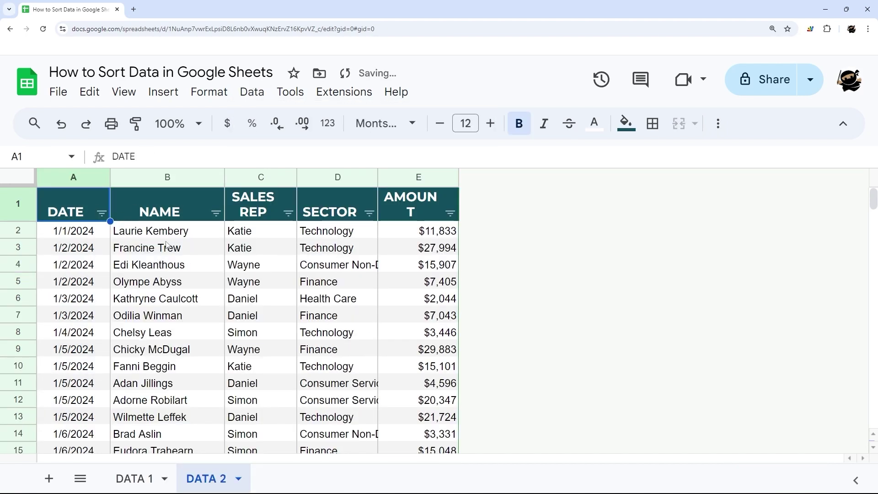
pyautogui.click(29, 179)
pyautogui.click(291, 92)
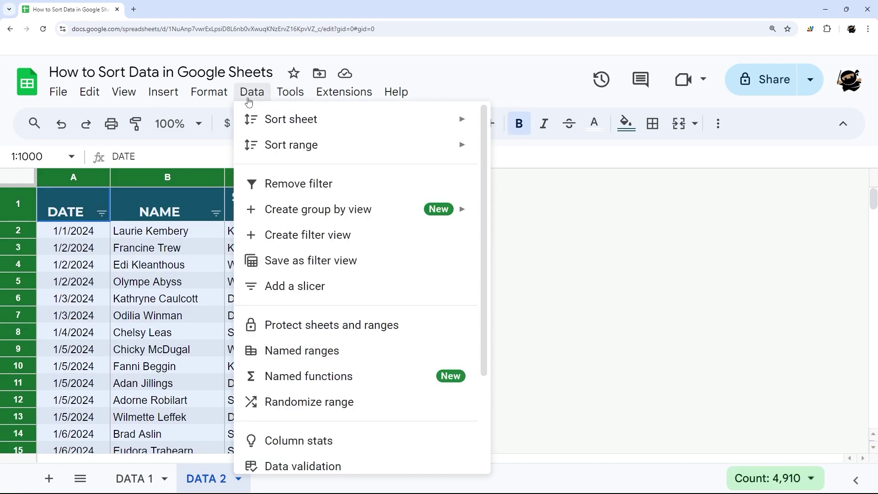
# Sort DATA 2 with a header row by SECTOR, then SALES REP.
pyautogui.moveTo(254, 158)
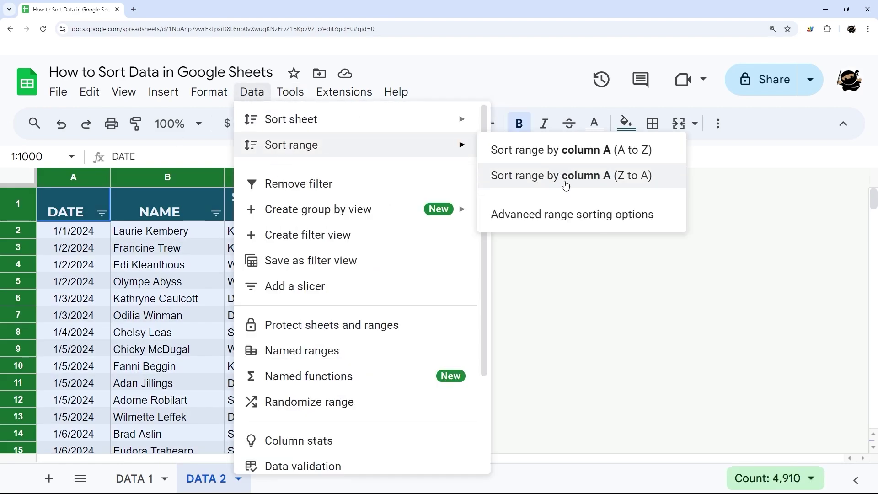
pyautogui.click(568, 221)
pyautogui.click(324, 268)
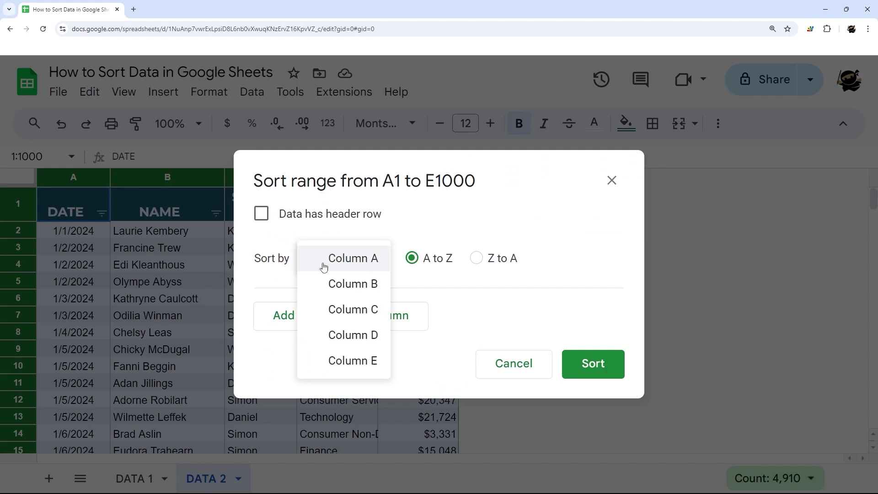
pyautogui.click(277, 221)
pyautogui.click(330, 257)
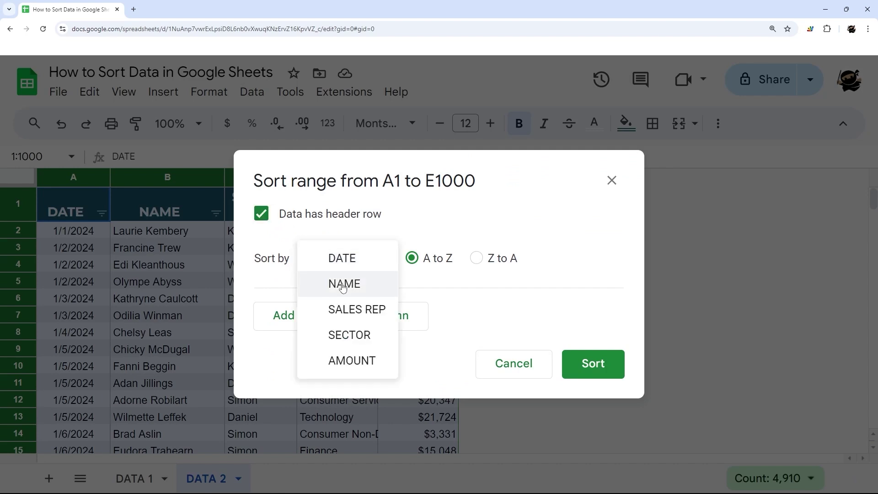
pyautogui.click(343, 339)
pyautogui.click(312, 316)
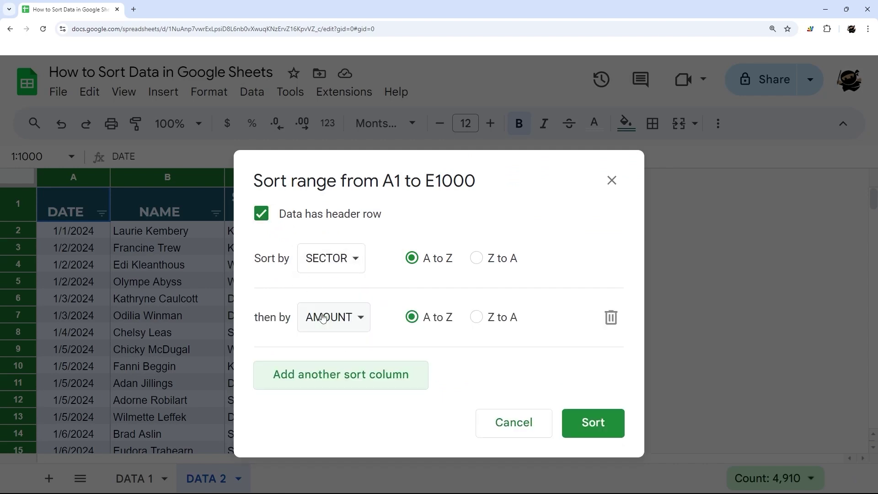
pyautogui.click(328, 316)
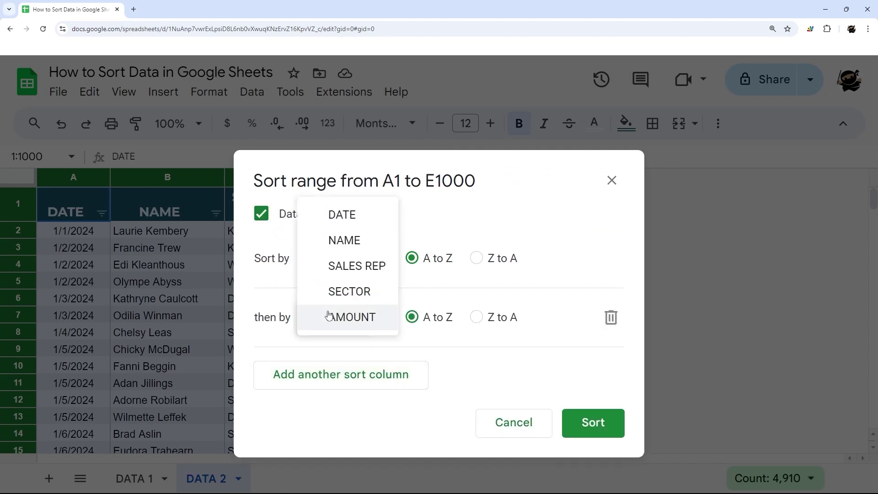
pyautogui.click(346, 265)
pyautogui.click(589, 421)
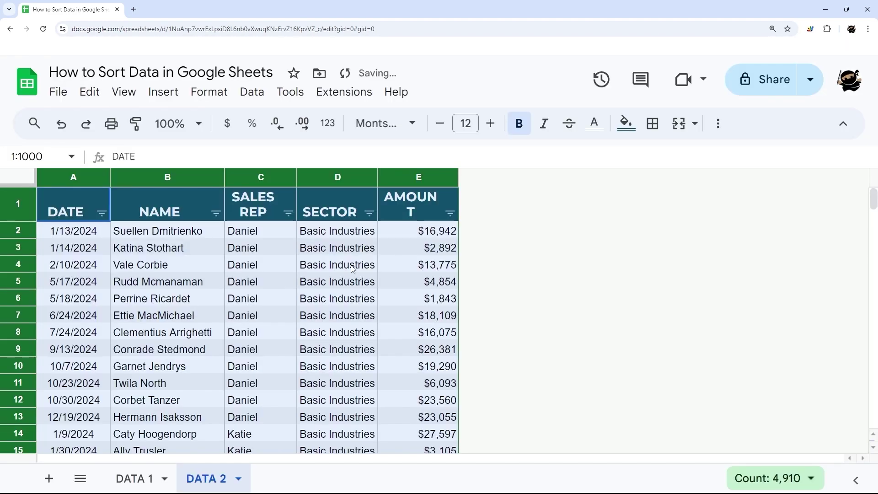
# Widen the SECTOR column, review the sorted rows, and freeze the header row.
pyautogui.click(340, 232)
pyautogui.moveTo(378, 177); pyautogui.dragTo(400, 177)
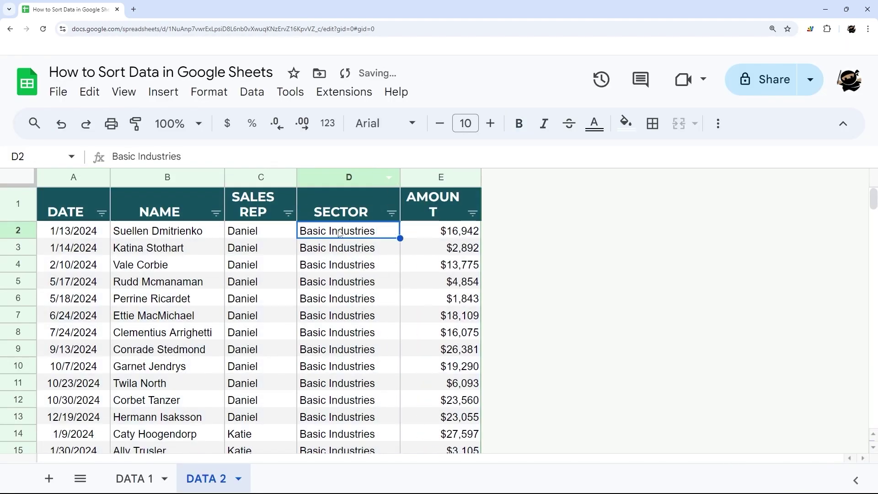
pyautogui.moveTo(340, 232); pyautogui.dragTo(366, 400)
pyautogui.scroll(-9, 373, 329)
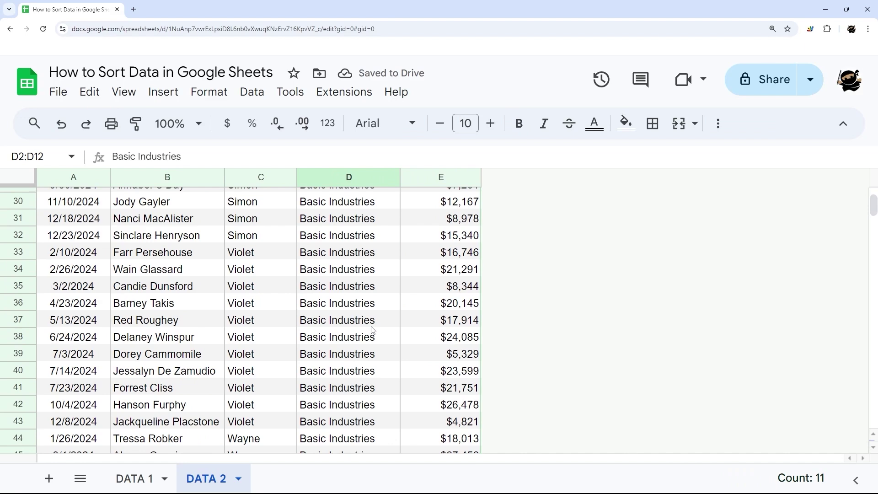
pyautogui.scroll(-2, 372, 329)
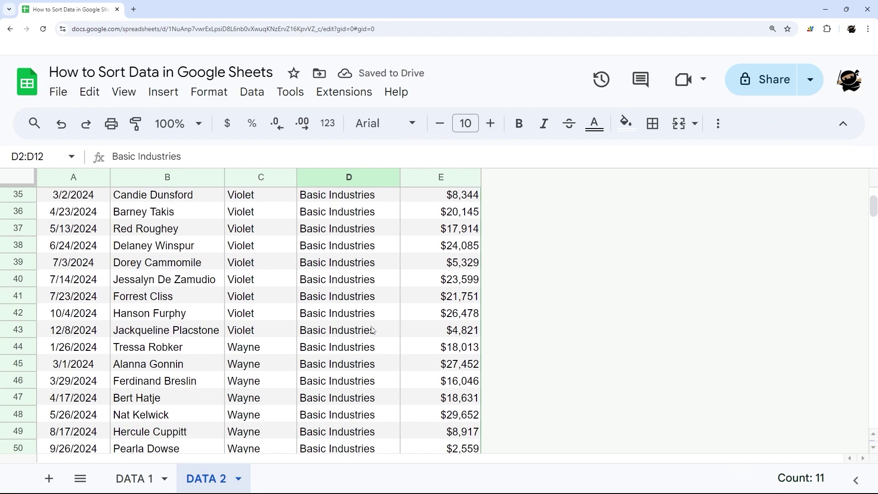
pyautogui.click(286, 352)
pyautogui.scroll(-4, 286, 351)
pyautogui.moveTo(289, 353); pyautogui.dragTo(328, 356)
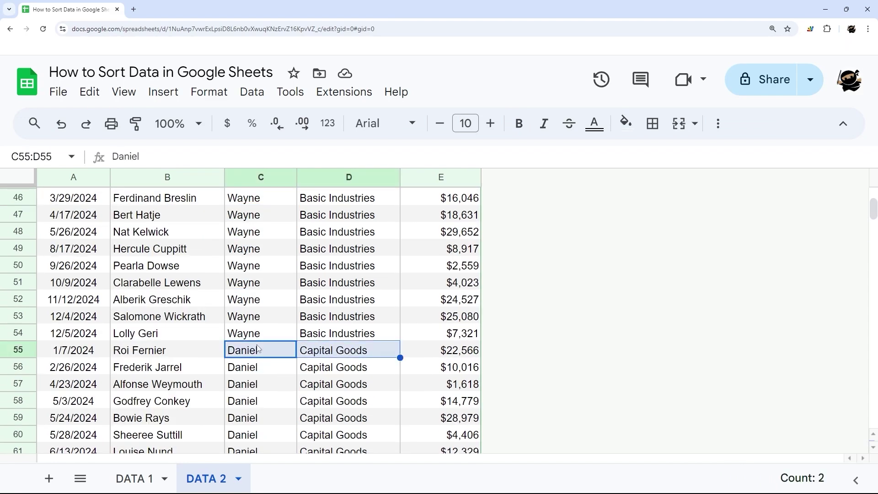
pyautogui.scroll(-5, 273, 351)
pyautogui.scroll(20, 273, 351)
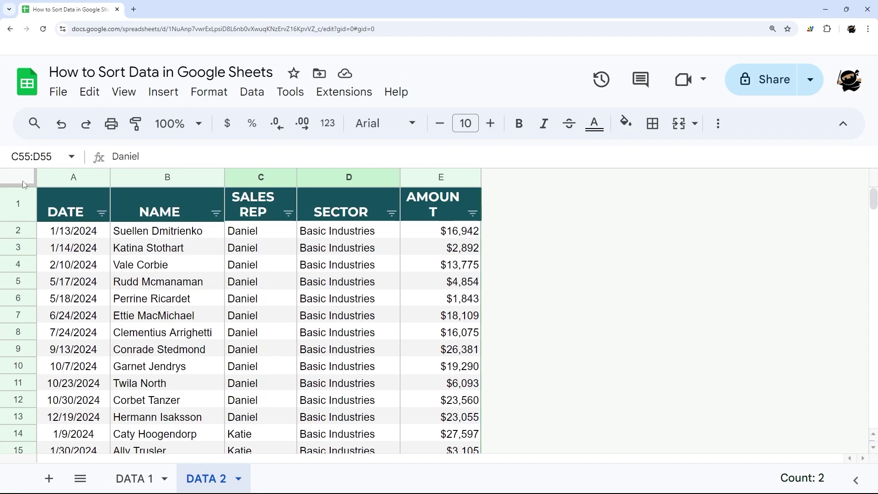
pyautogui.moveTo(26, 188); pyautogui.dragTo(27, 224)
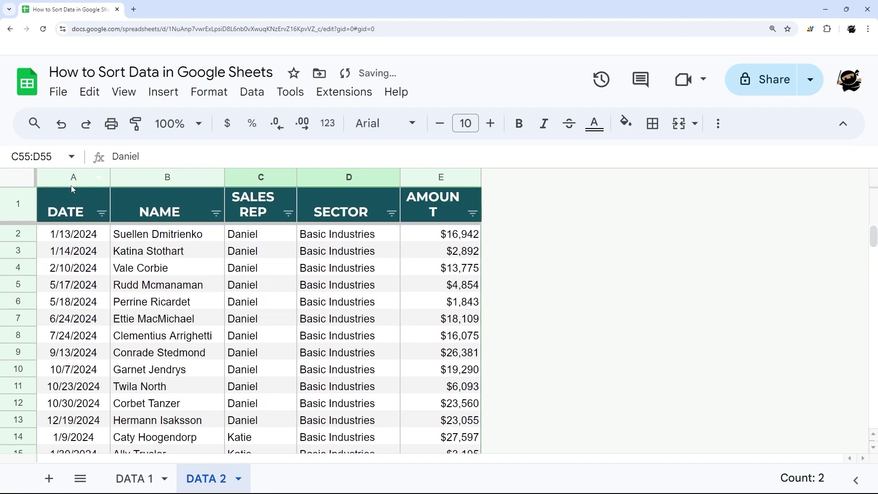
pyautogui.click(19, 178)
pyautogui.click(718, 123)
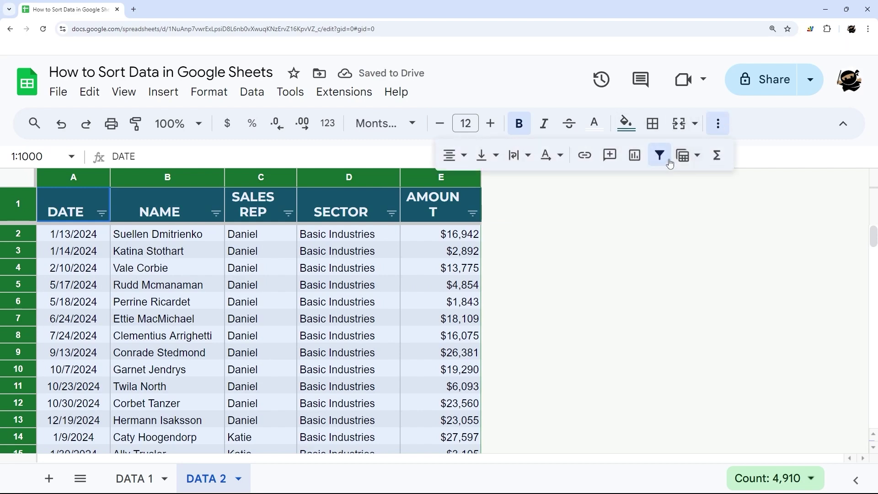
pyautogui.click(670, 163)
pyautogui.click(249, 287)
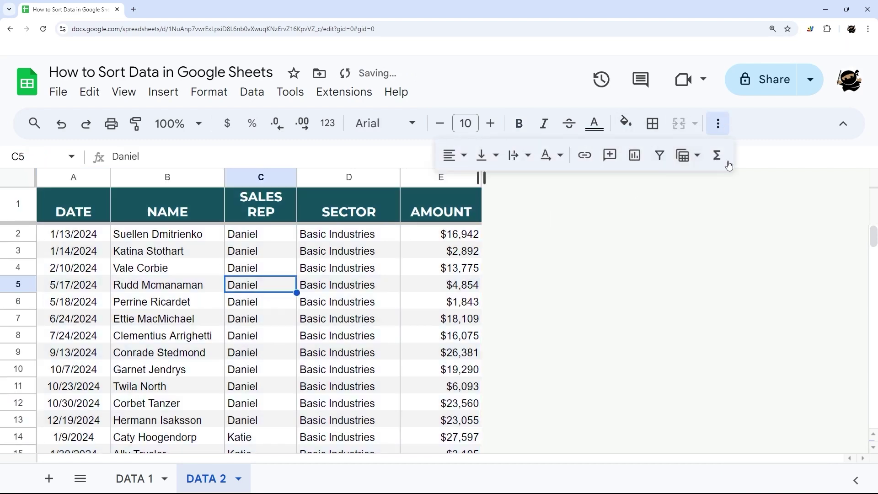
pyautogui.click(725, 128)
pyautogui.click(26, 179)
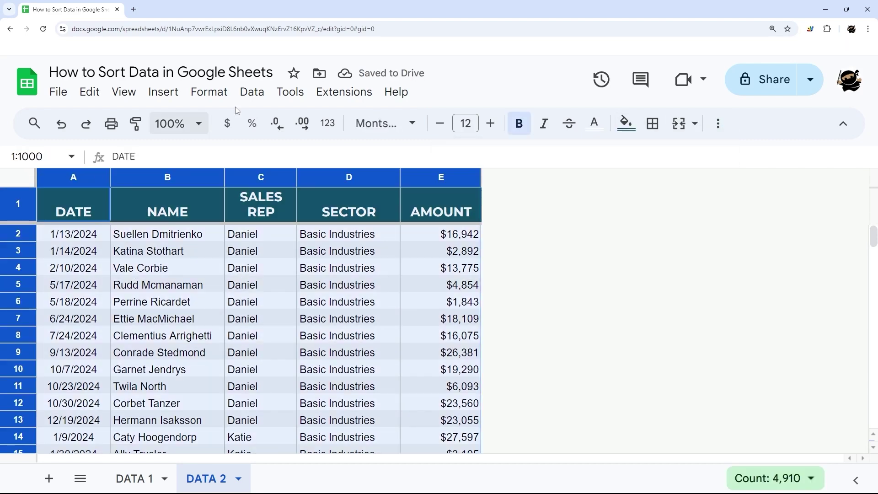
pyautogui.click(259, 95)
pyautogui.moveTo(250, 145)
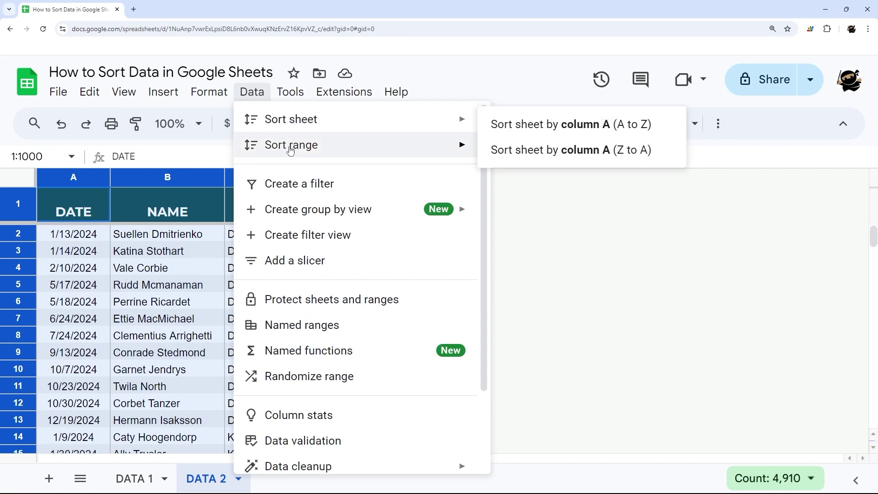
pyautogui.moveTo(430, 131)
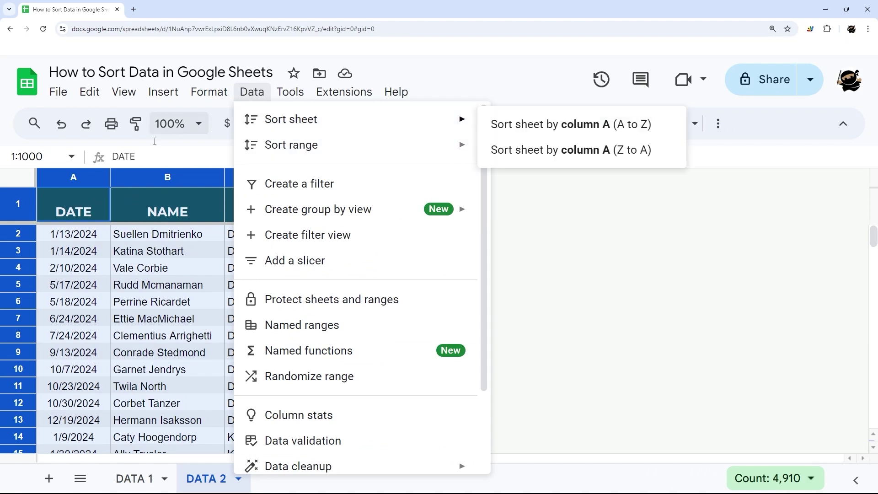
# Select the entire DATA 2 sheet and sort it by column A, A to Z.
pyautogui.click(24, 221)
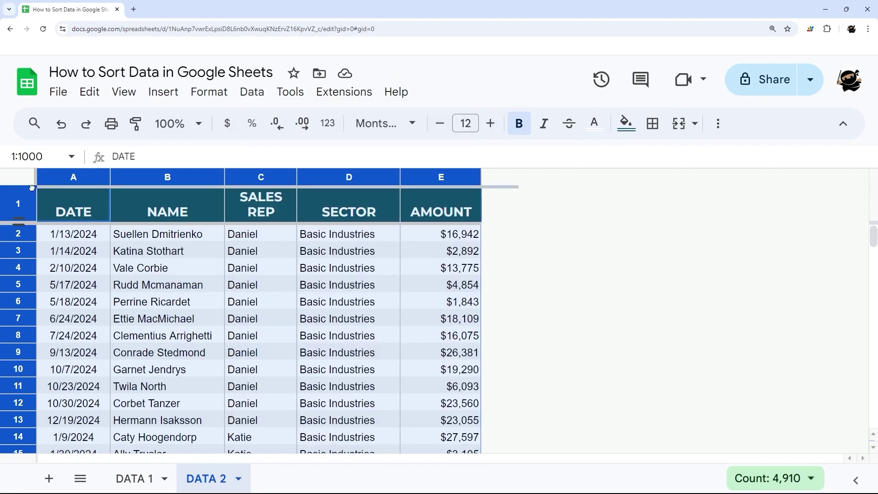
pyautogui.click(148, 224)
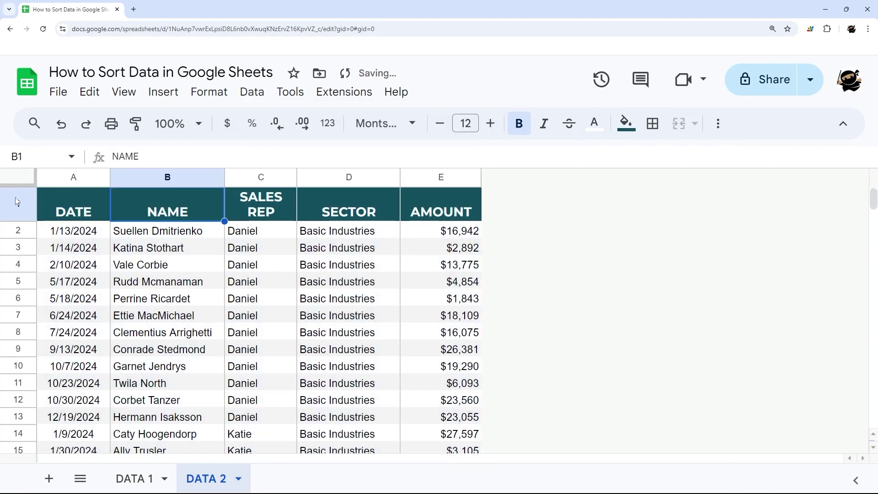
pyautogui.scroll(-5, 94, 236)
pyautogui.scroll(5, 95, 236)
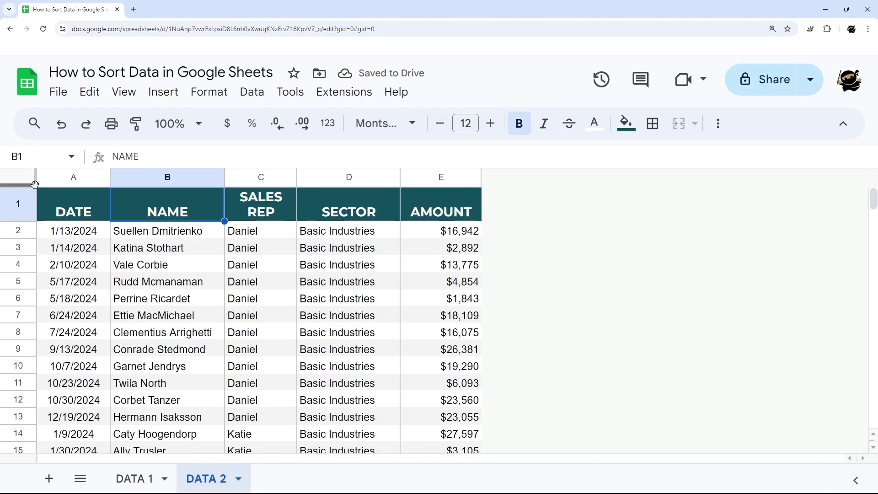
pyautogui.click(20, 178)
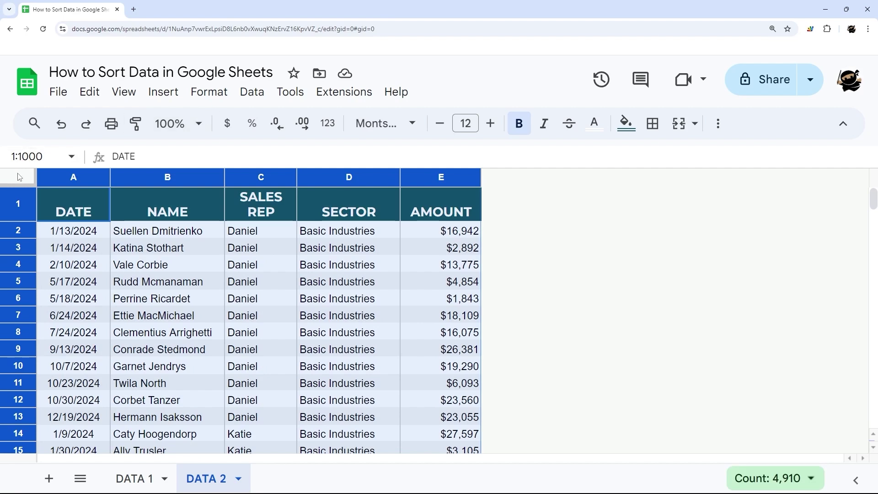
pyautogui.click(247, 94)
pyautogui.moveTo(331, 121)
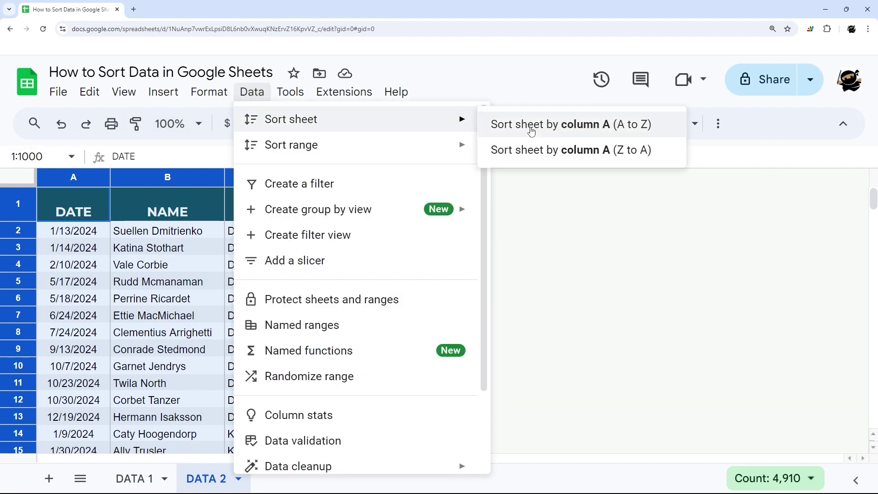
pyautogui.click(555, 131)
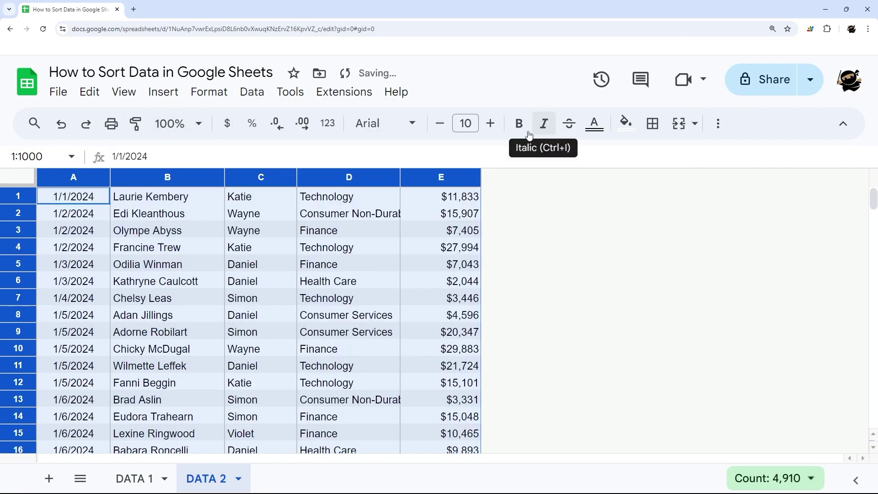
# Scroll down to find the DATE/NAME header row, now at row 982.
pyautogui.click(68, 202)
pyautogui.hotkey('shift', 'space')
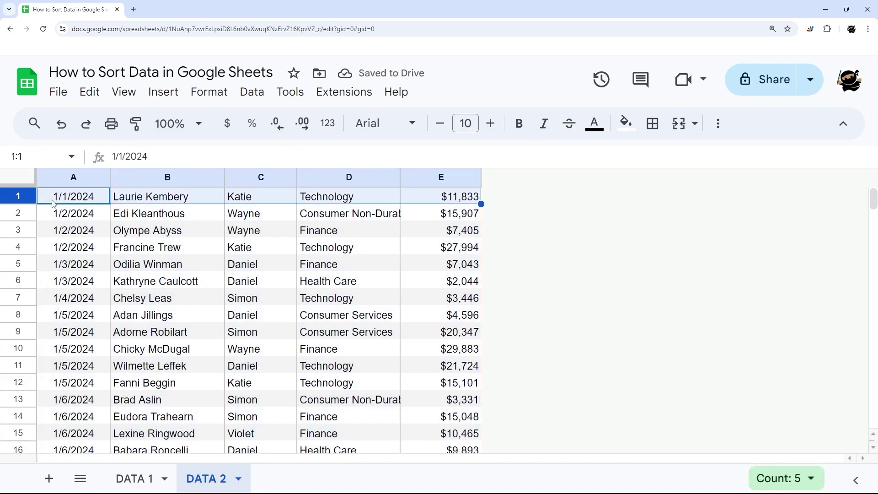
pyautogui.scroll(-20, 53, 203)
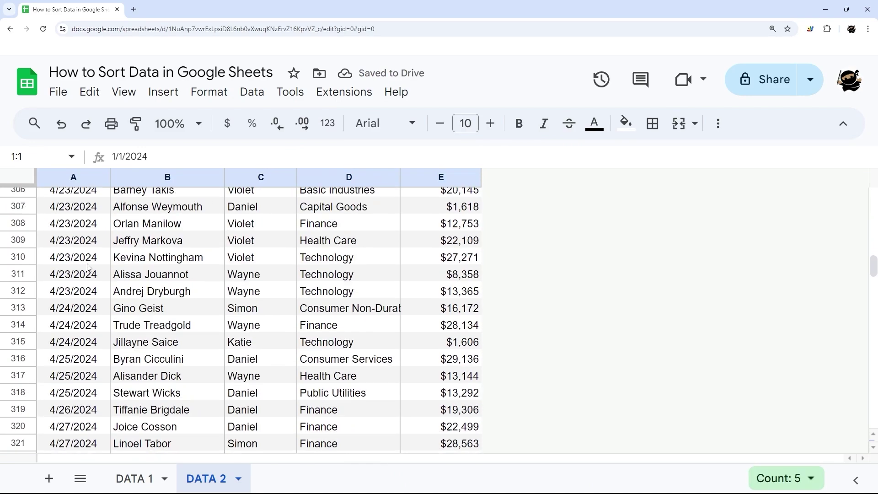
pyautogui.scroll(-20, 89, 268)
pyautogui.scroll(5, 104, 280)
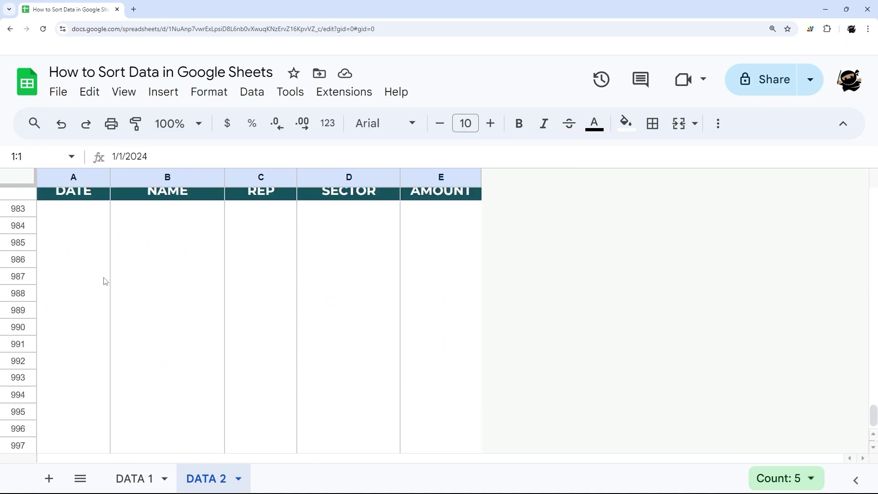
# Undo the date sort so the DATA 2 header returns to row 1.
pyautogui.click(17, 344)
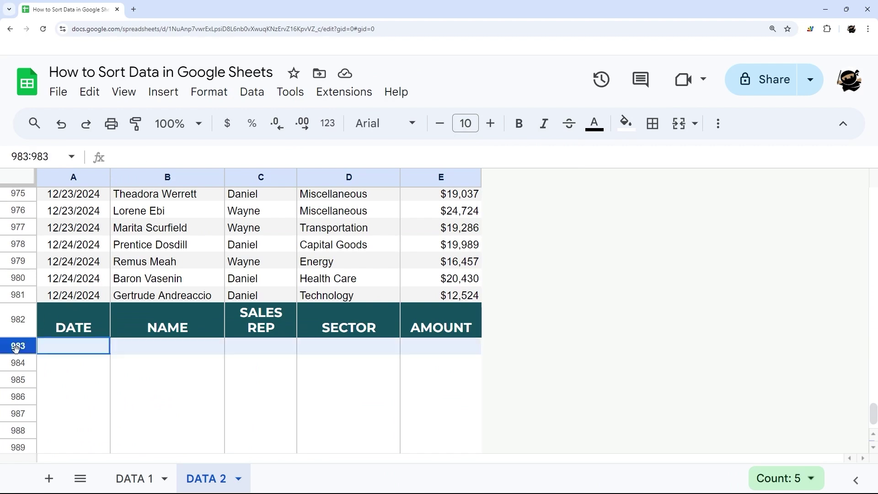
pyautogui.hotkey('shift', 'Down')
pyautogui.hotkey('shift', 'Down')
pyautogui.hotkey('ctrl', 'z')
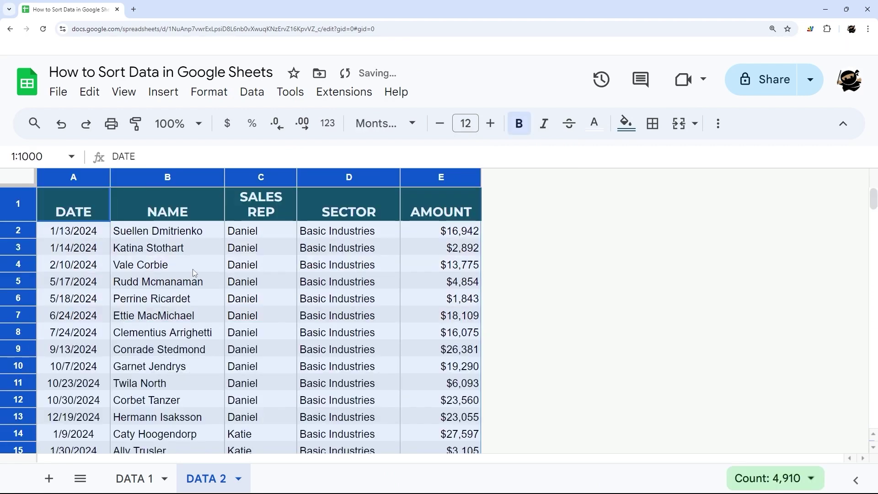
# Freeze the sheet just below the header row.
pyautogui.click(193, 269)
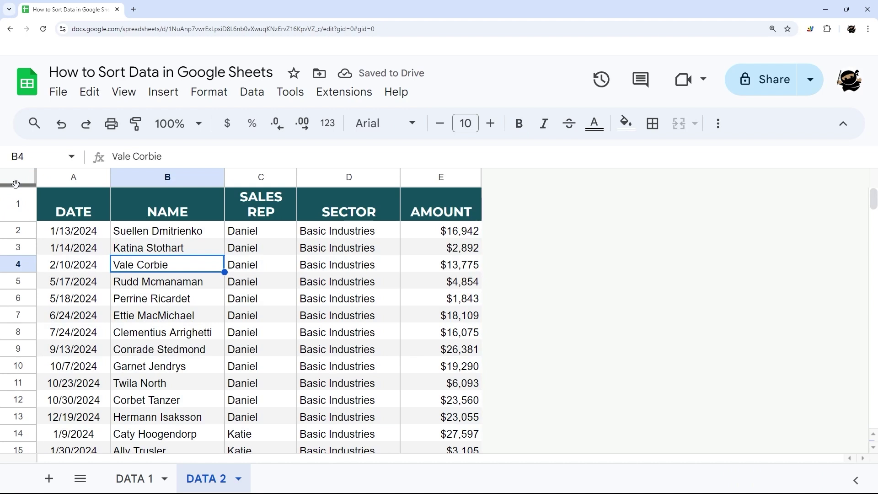
pyautogui.moveTo(16, 184); pyautogui.dragTo(19, 221)
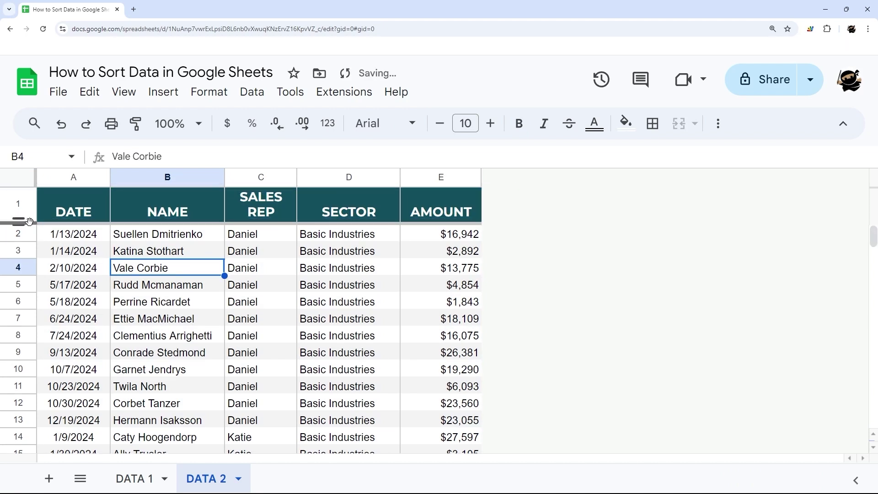
pyautogui.click(124, 91)
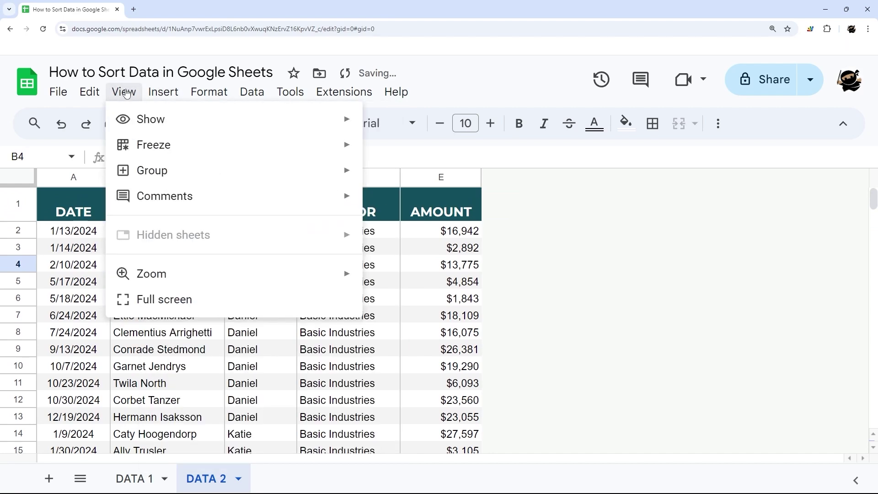
# Freeze row 1 as the header and sort the whole sheet by DATE, oldest first.
pyautogui.moveTo(229, 144)
pyautogui.click(383, 177)
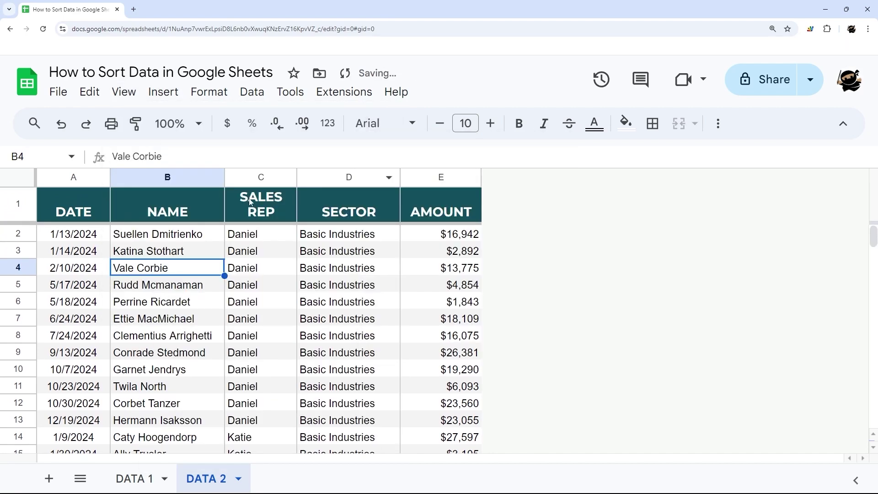
pyautogui.click(24, 179)
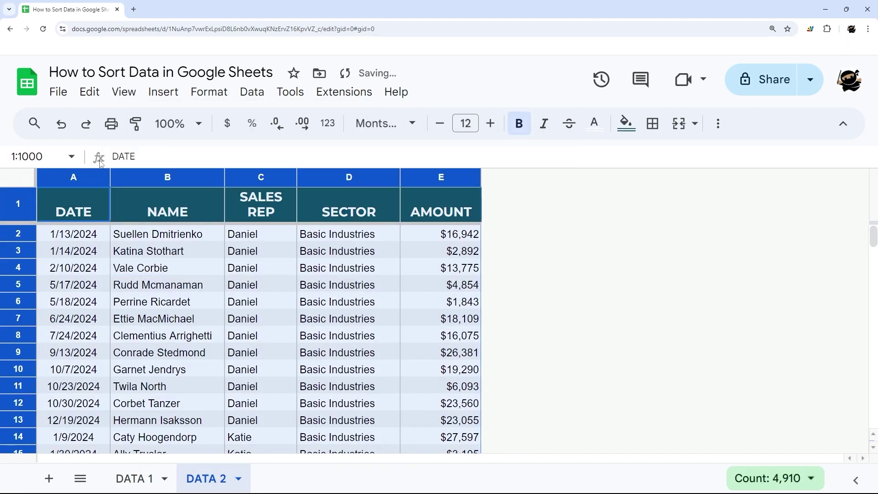
pyautogui.click(252, 91)
pyautogui.moveTo(366, 120)
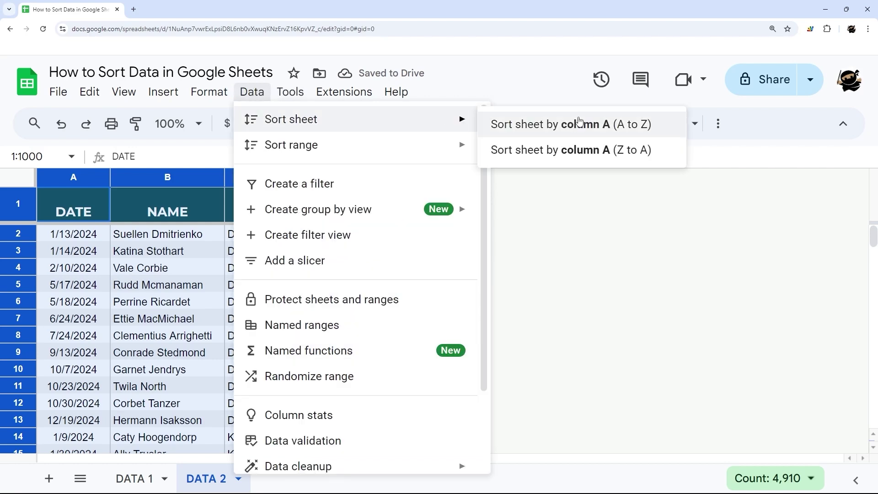
pyautogui.click(580, 128)
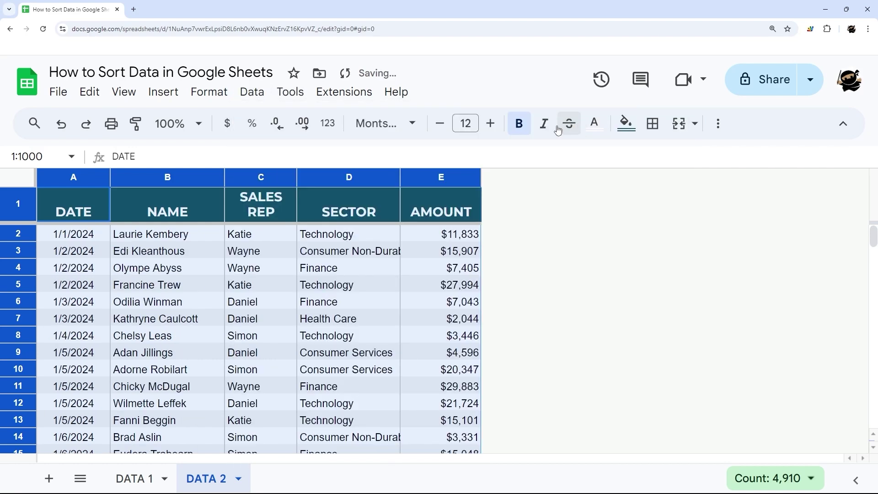
# Re-sort by DATE newest first, then oldest first again so rows start at 1/1/2024.
pyautogui.click(252, 91)
pyautogui.moveTo(355, 119)
pyautogui.click(538, 156)
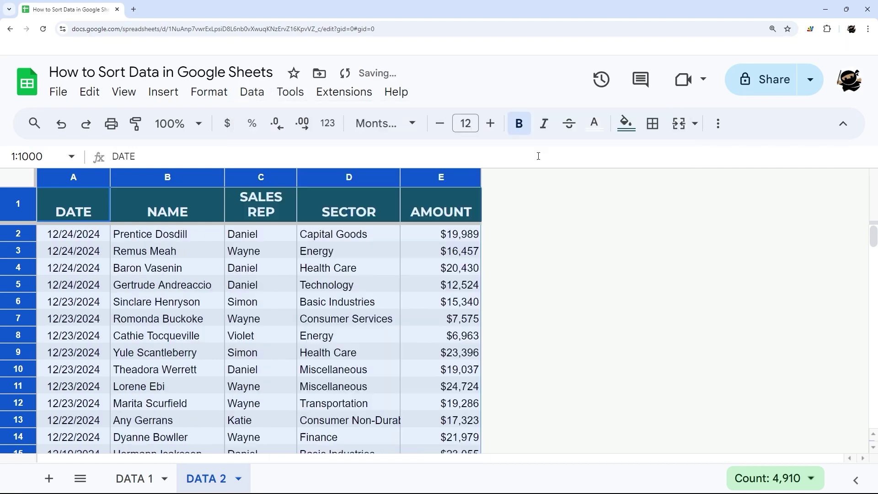
pyautogui.click(252, 92)
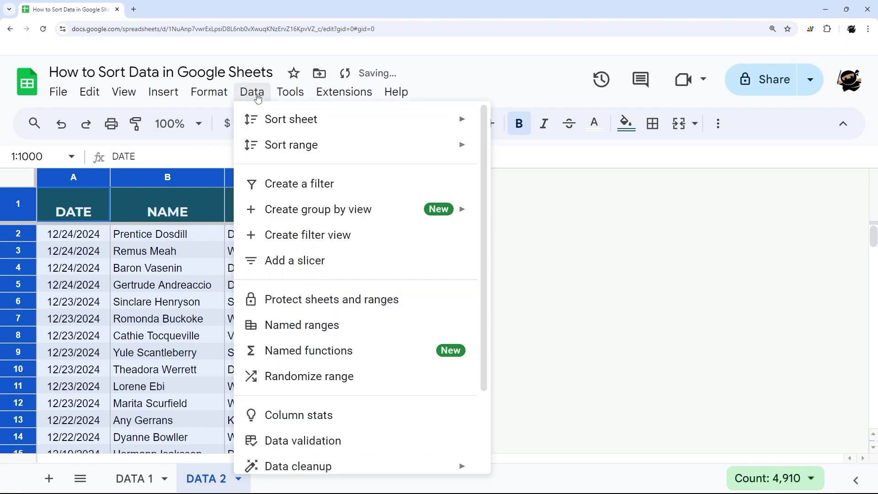
pyautogui.moveTo(274, 120)
pyautogui.click(493, 126)
pyautogui.click(178, 249)
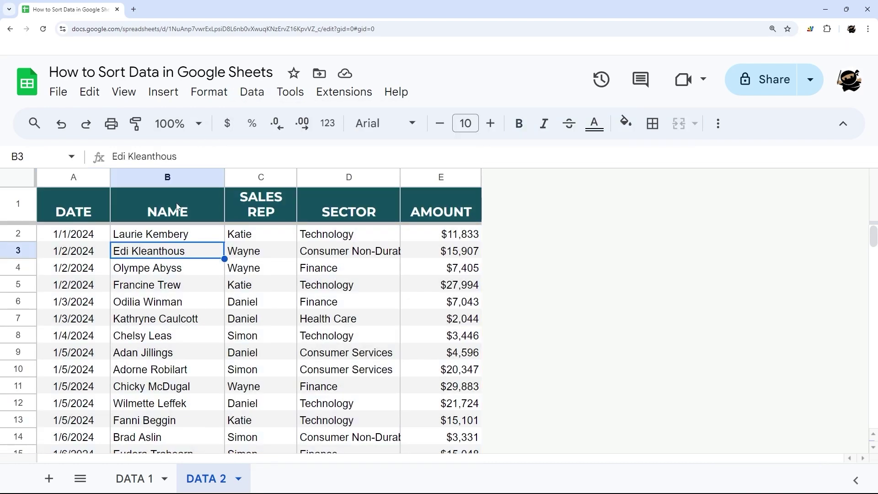